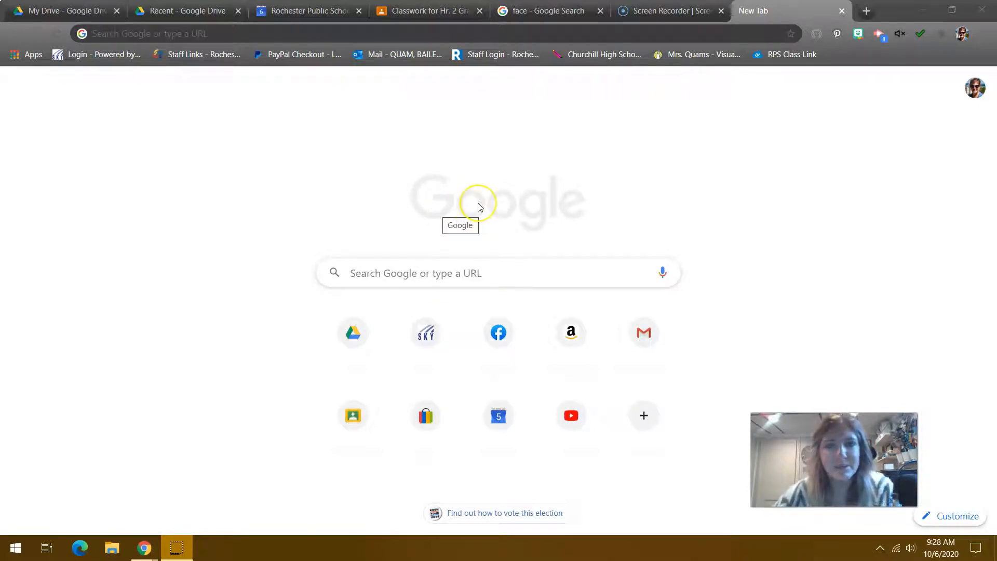
# Search Google for "bowl of ice cream" and show the image results.
pyautogui.click(424, 261)
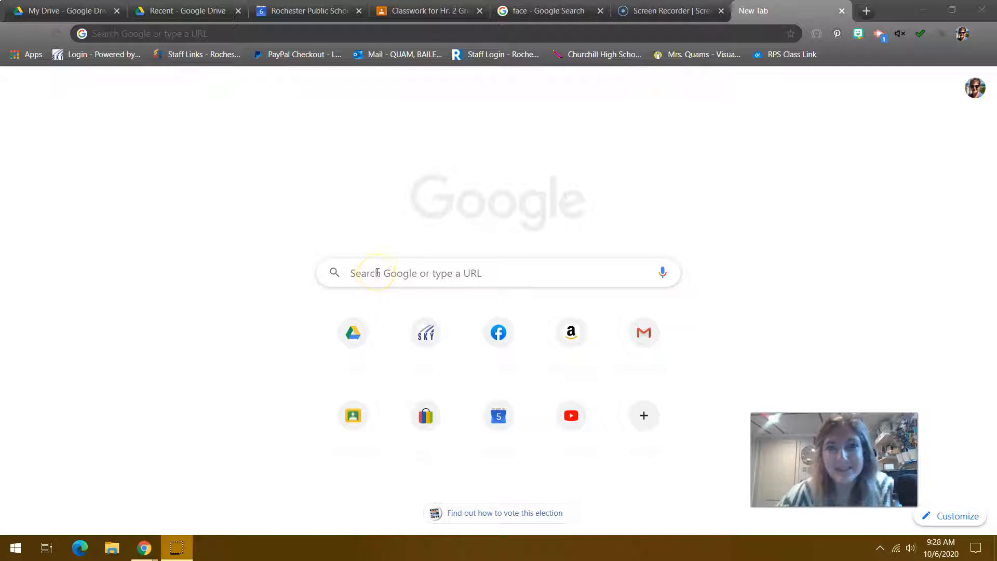
pyautogui.click(377, 272)
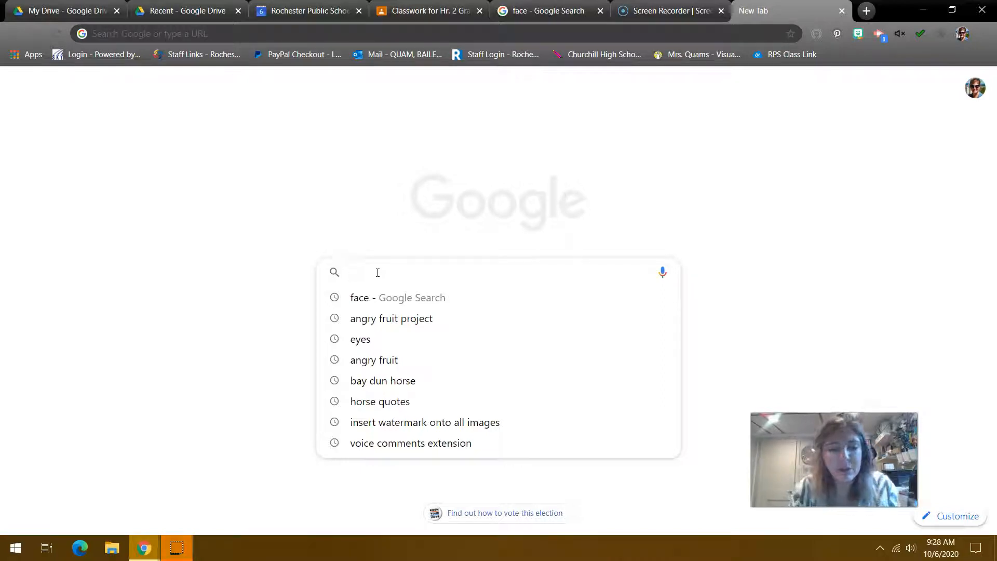
pyautogui.write('bowl of')
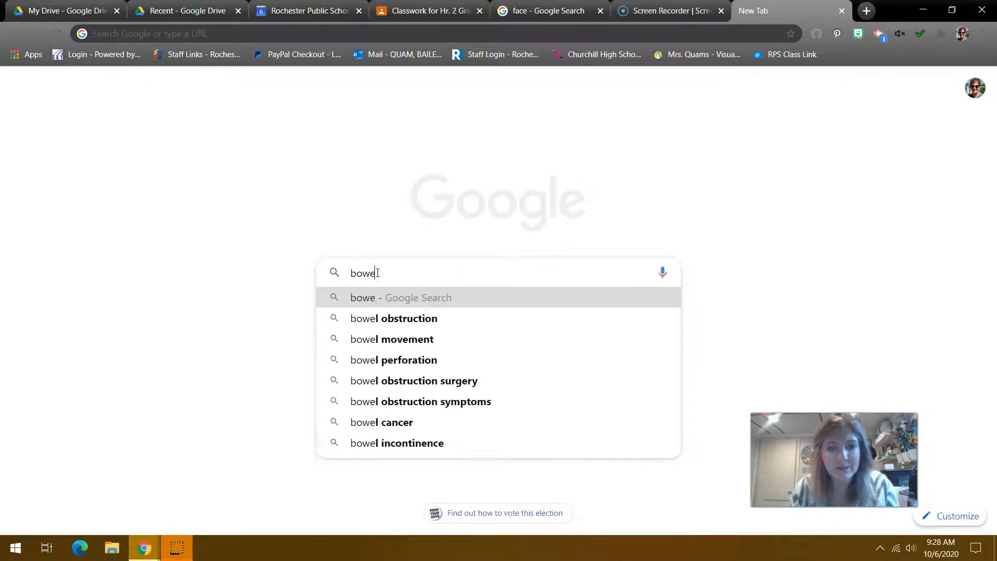
pyautogui.write(' ice cream')
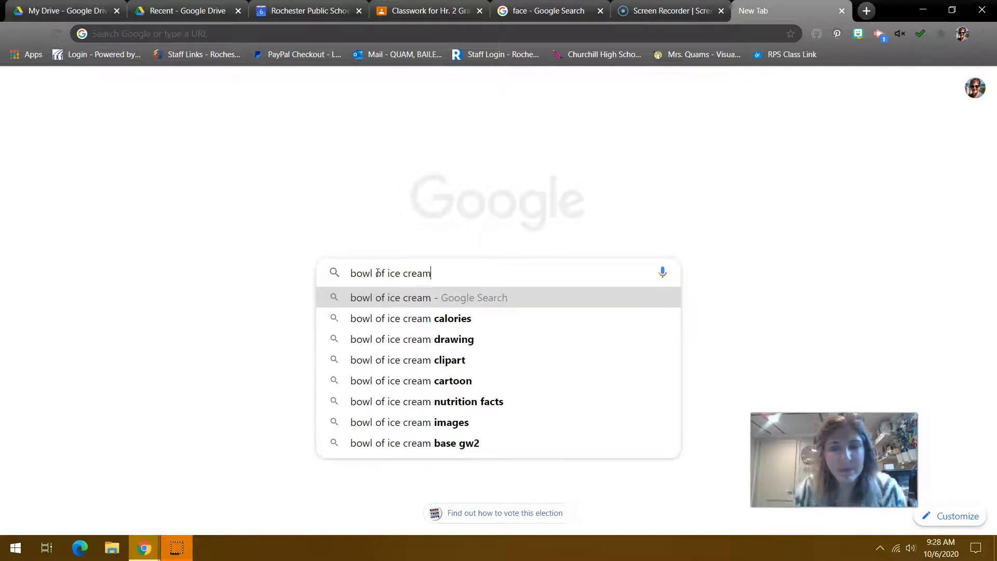
pyautogui.press('Return')
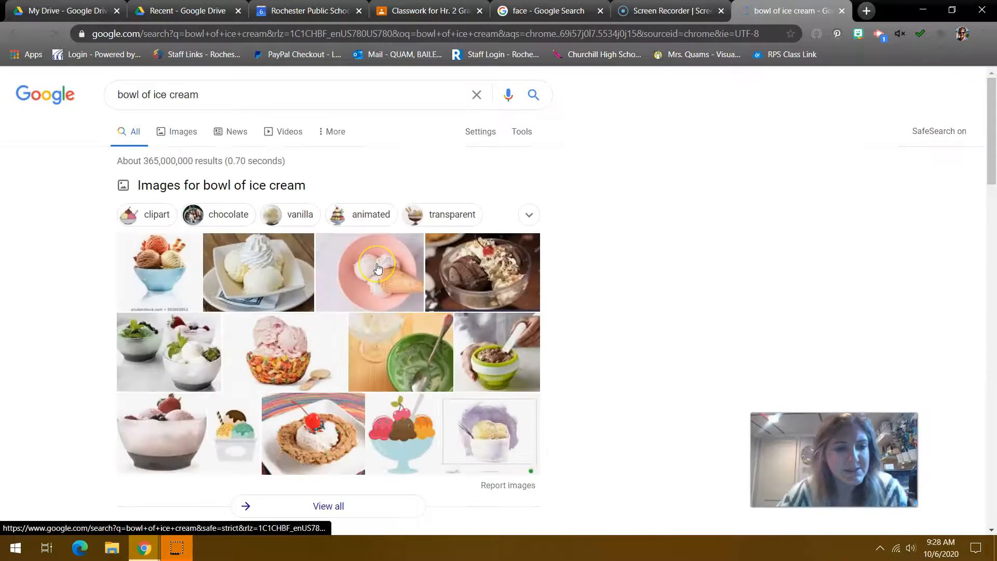
pyautogui.click(181, 133)
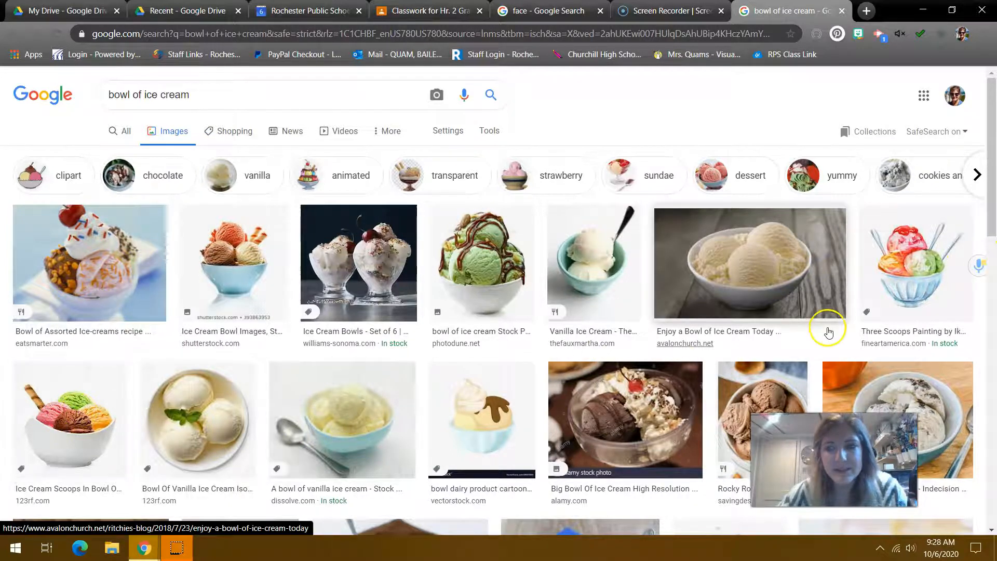
# Use the advanced image search to limit the ice cream results to images larger than 1024×768.
pyautogui.scroll(-1, 682, 314)
pyautogui.scroll(1, 441, 290)
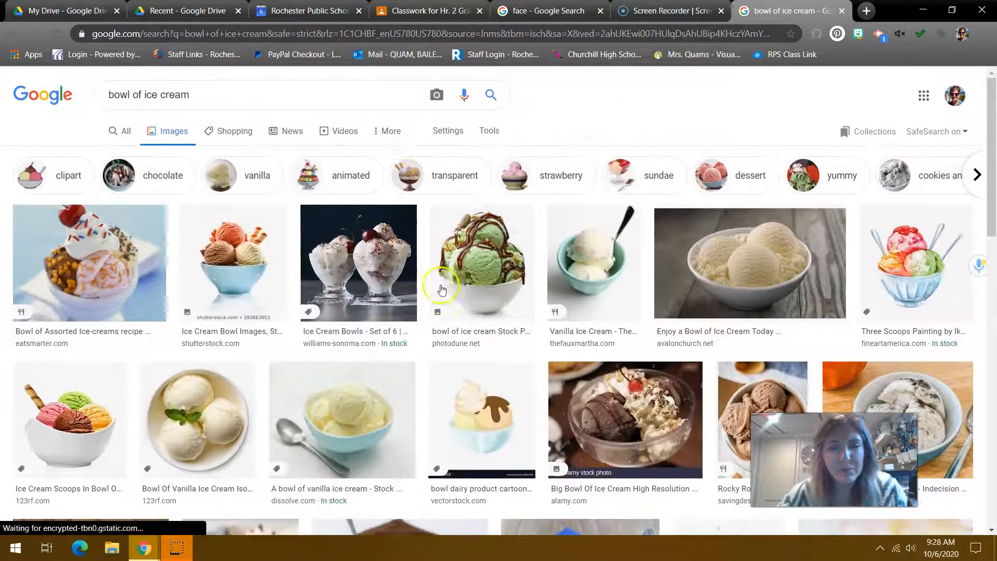
pyautogui.click(447, 134)
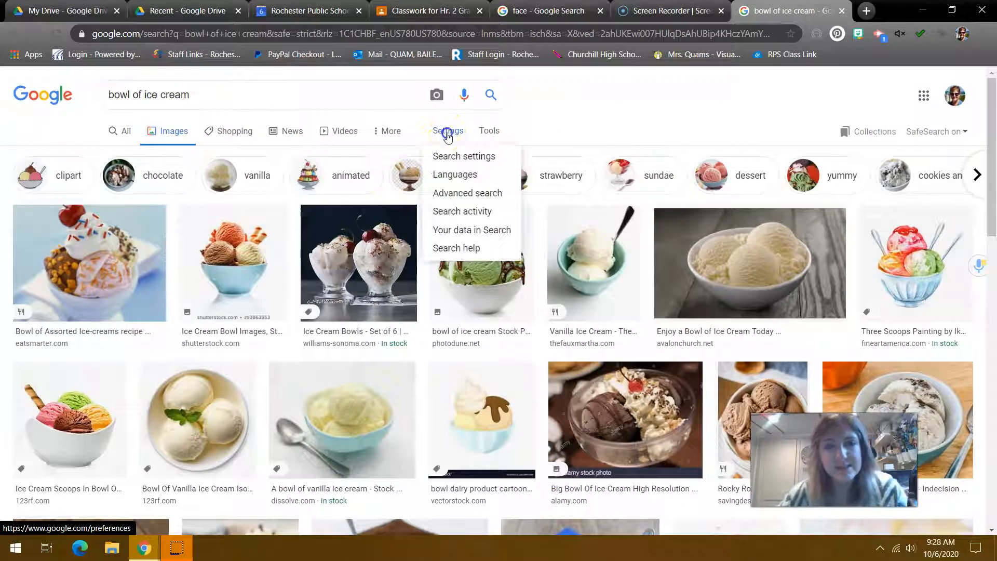
pyautogui.click(460, 198)
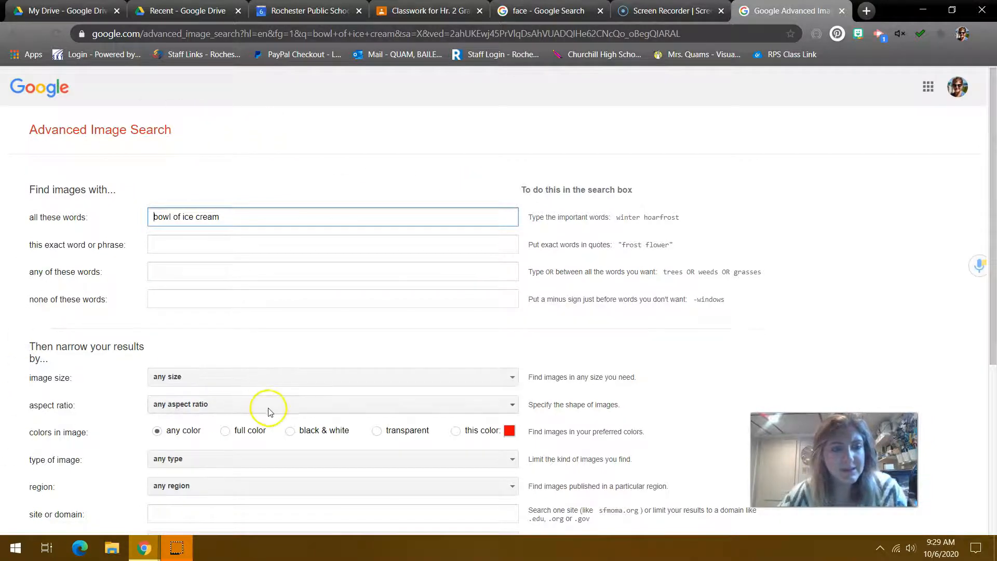
pyautogui.scroll(-1, 267, 403)
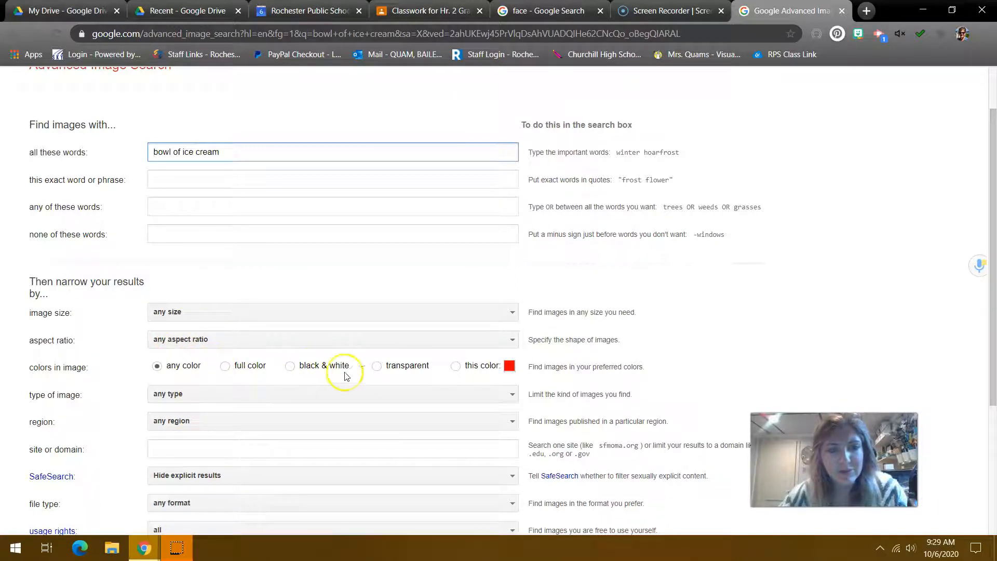
pyautogui.click(190, 318)
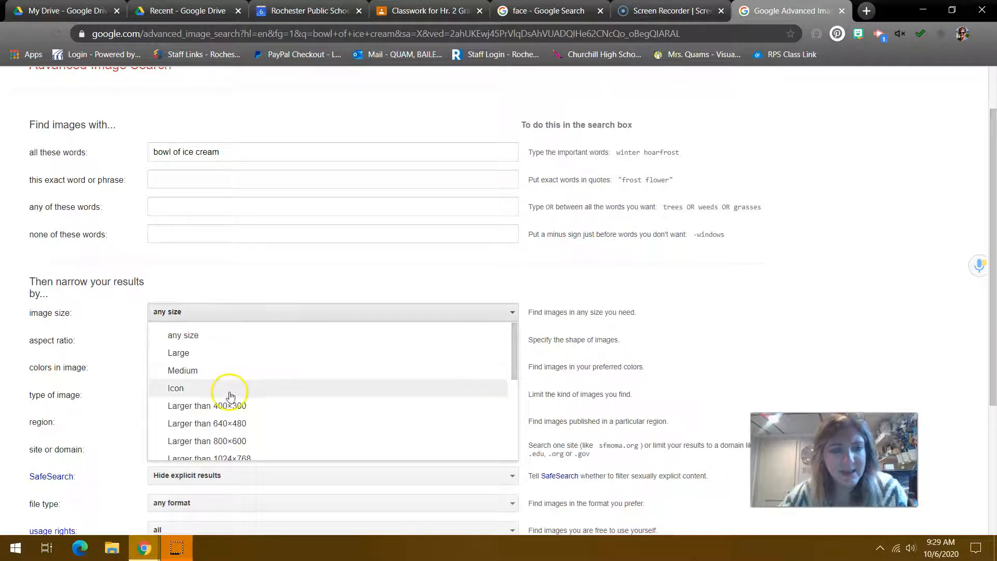
pyautogui.scroll(-2, 229, 392)
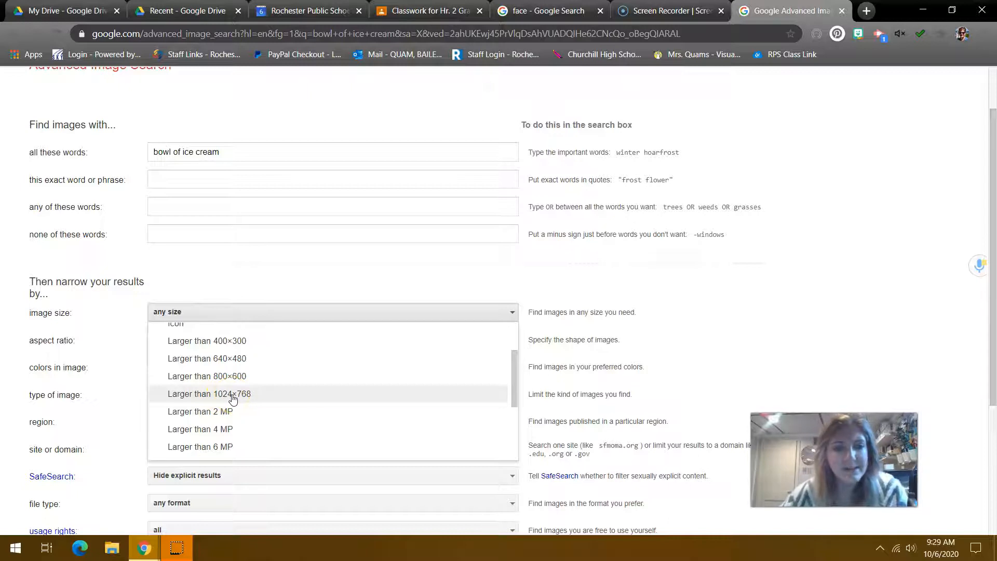
pyautogui.click(229, 380)
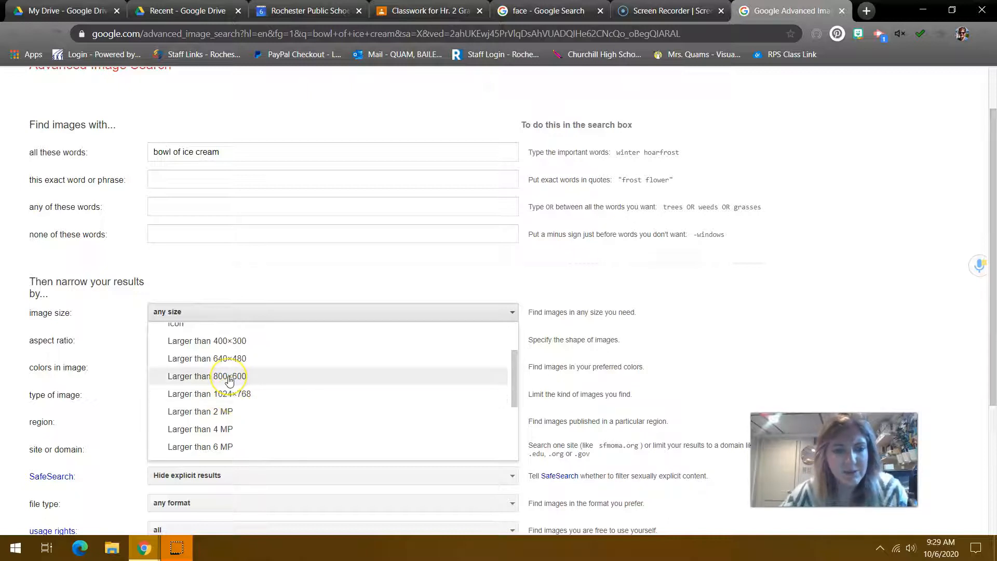
pyautogui.click(233, 383)
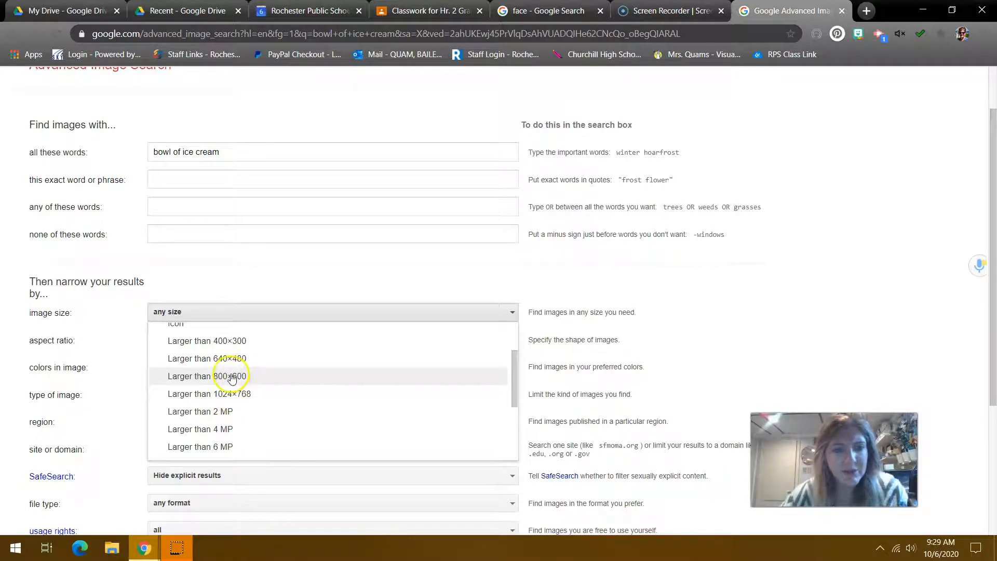
pyautogui.click(233, 396)
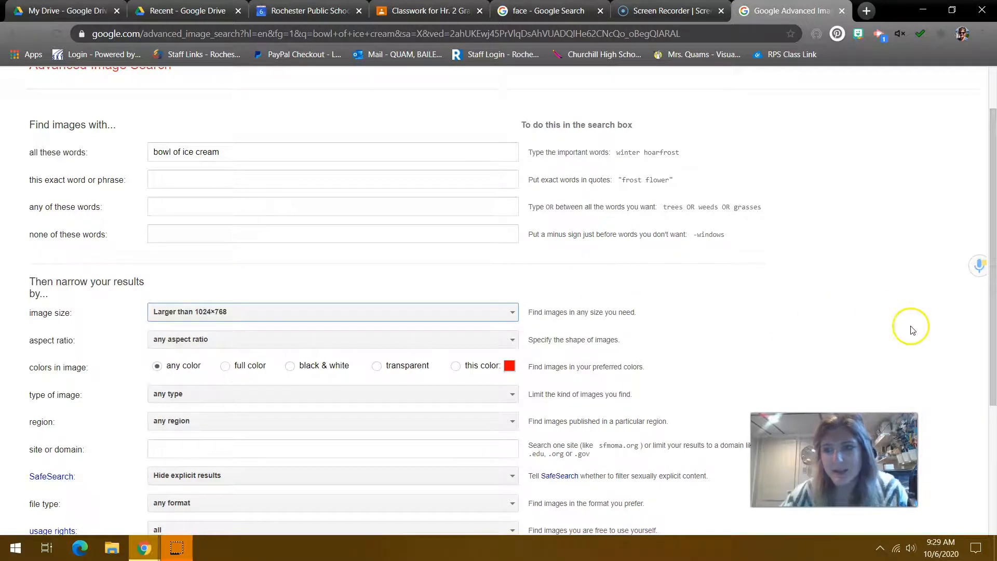
pyautogui.scroll(-4, 908, 327)
pyautogui.click(467, 359)
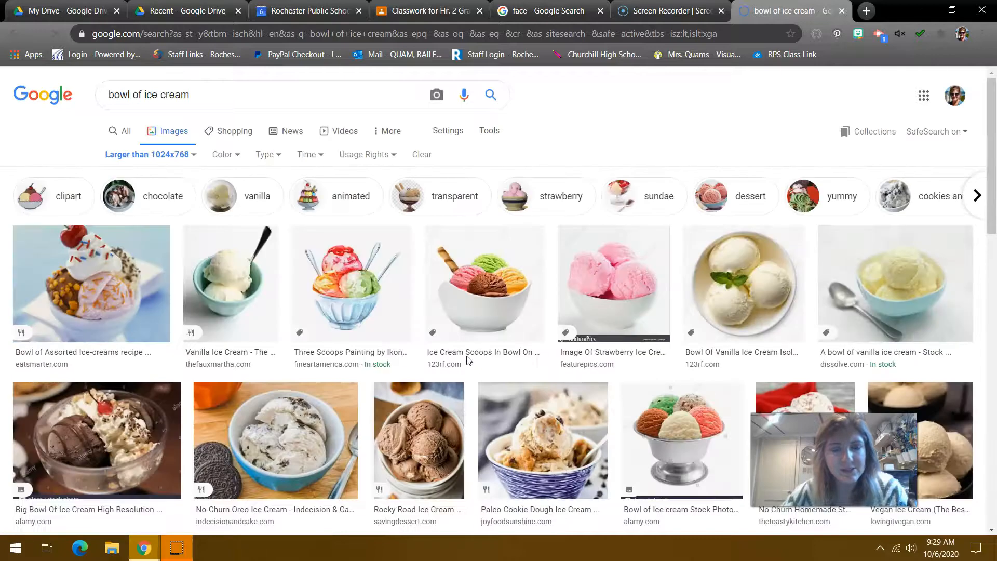
# Browse the filtered results and open the preview of the Depositphotos image of multicoloured ice cream scoops in a white bowl.
pyautogui.scroll(-3, 721, 301)
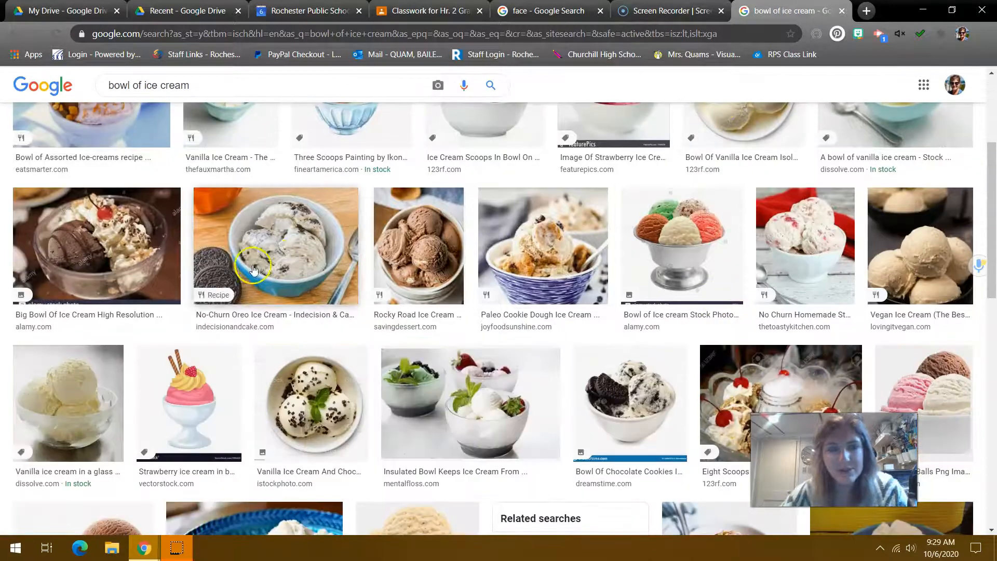
pyautogui.scroll(-2, 525, 333)
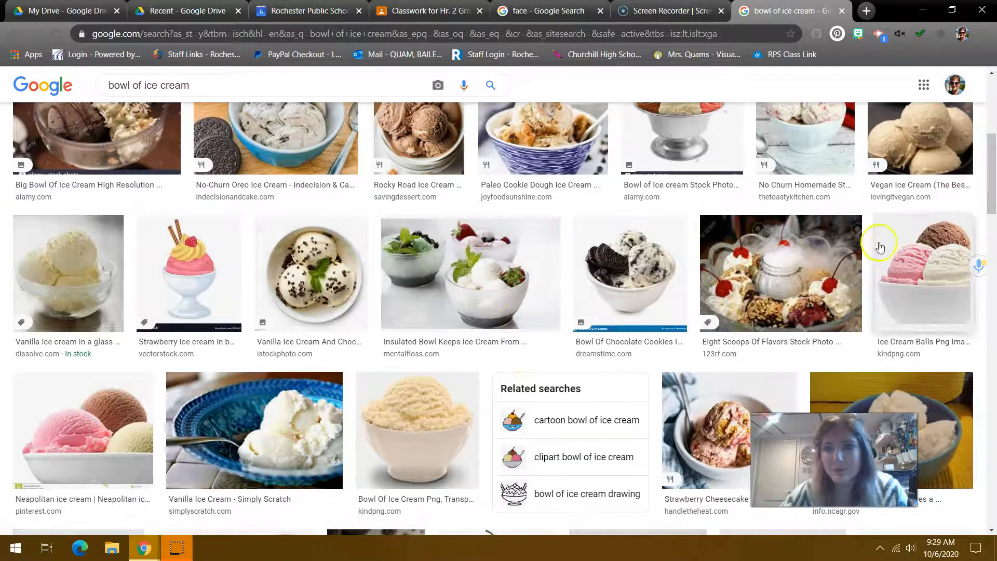
pyautogui.scroll(-2, 688, 293)
pyautogui.scroll(-1, 690, 297)
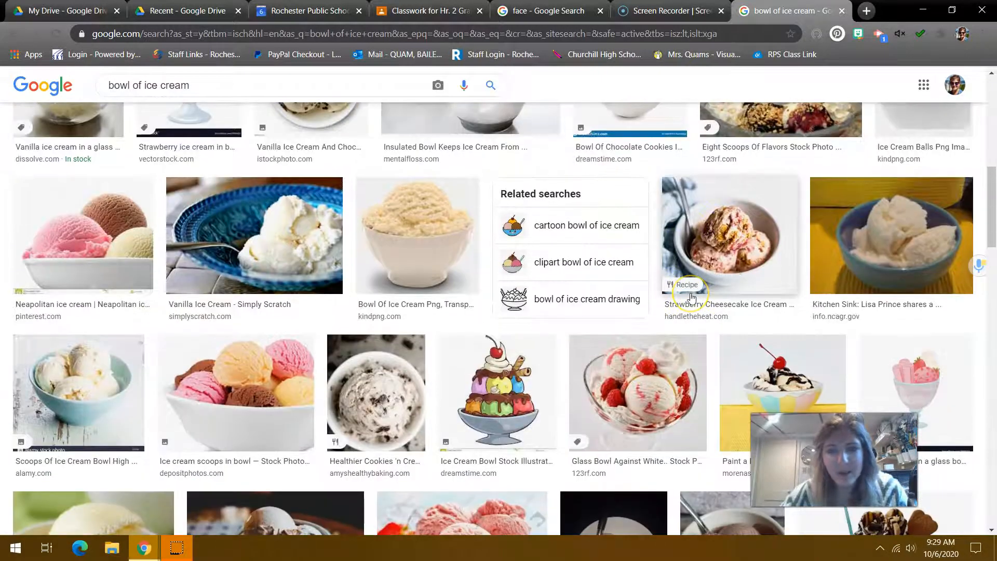
pyautogui.scroll(-1, 690, 297)
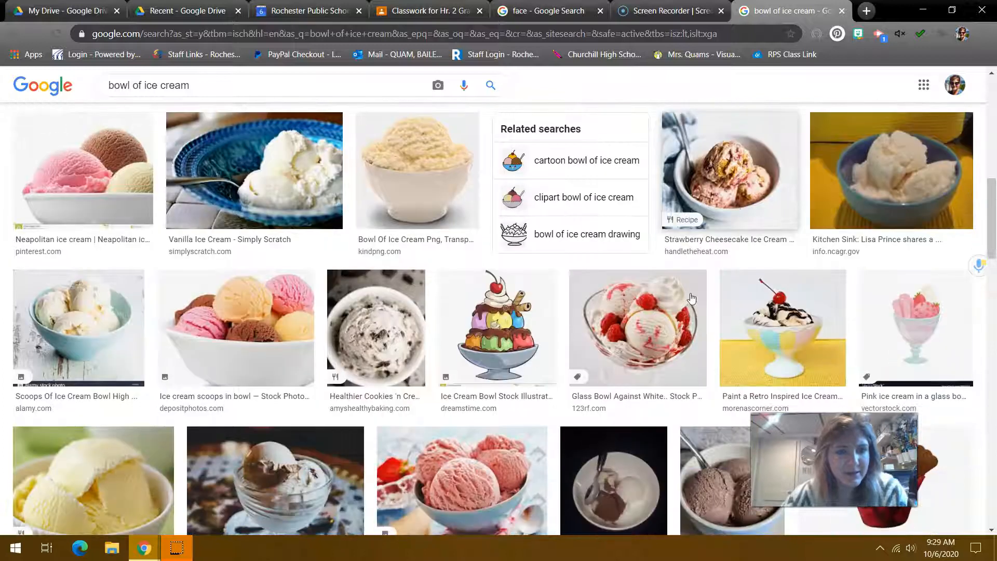
pyautogui.click(264, 323)
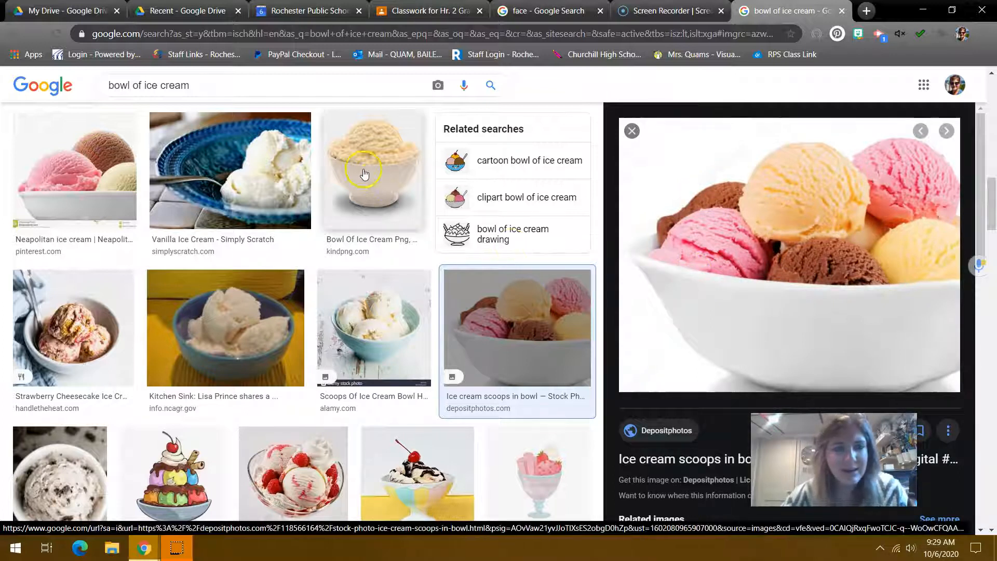
# Save the previewed ice cream bowl image to the Desktop as a JPEG under its suggested file name.
pyautogui.scroll(-1, 327, 268)
pyautogui.scroll(-7, 327, 267)
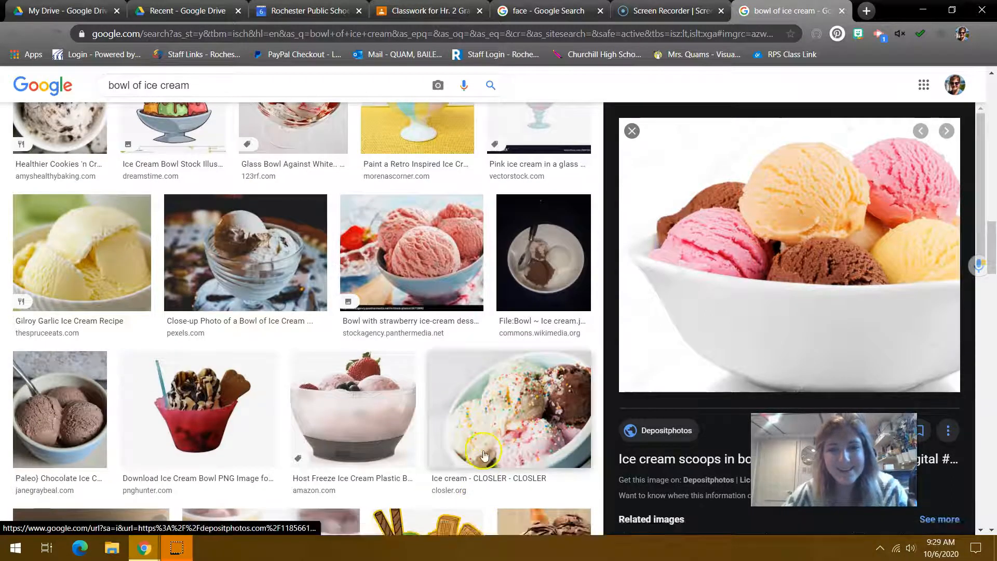
pyautogui.scroll(3, 501, 430)
pyautogui.scroll(4, 501, 430)
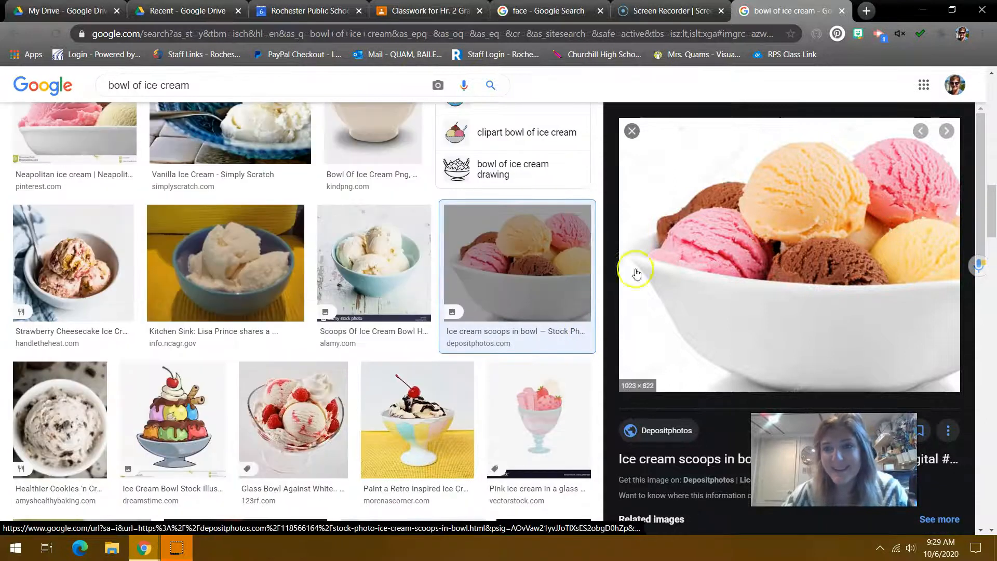
pyautogui.rightClick(735, 203)
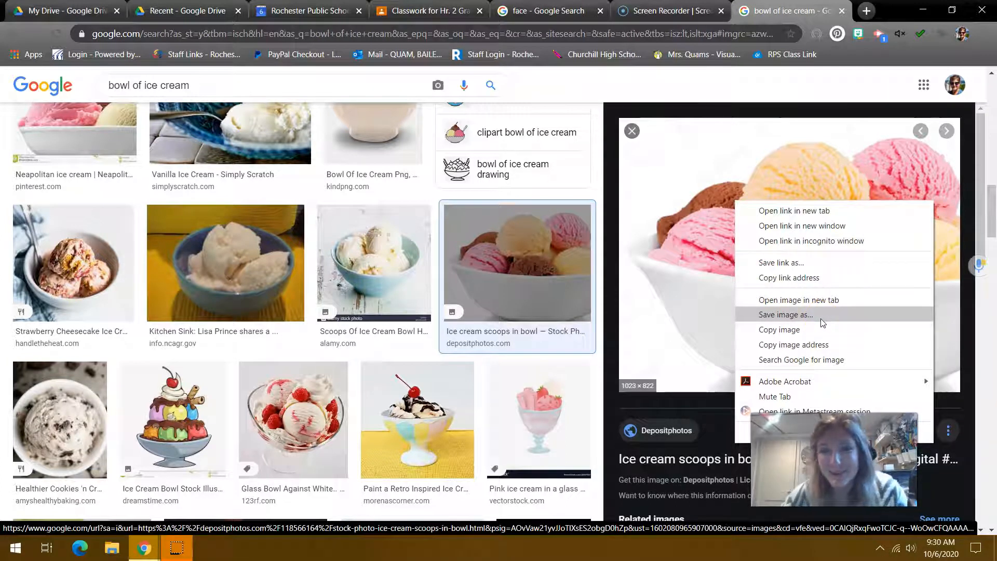
pyautogui.rightClick(687, 169)
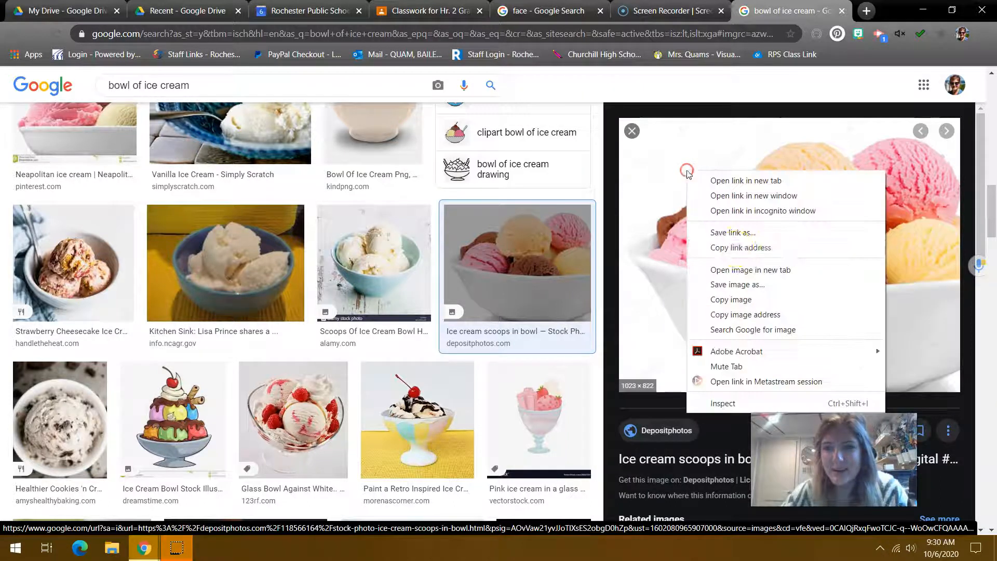
pyautogui.click(737, 285)
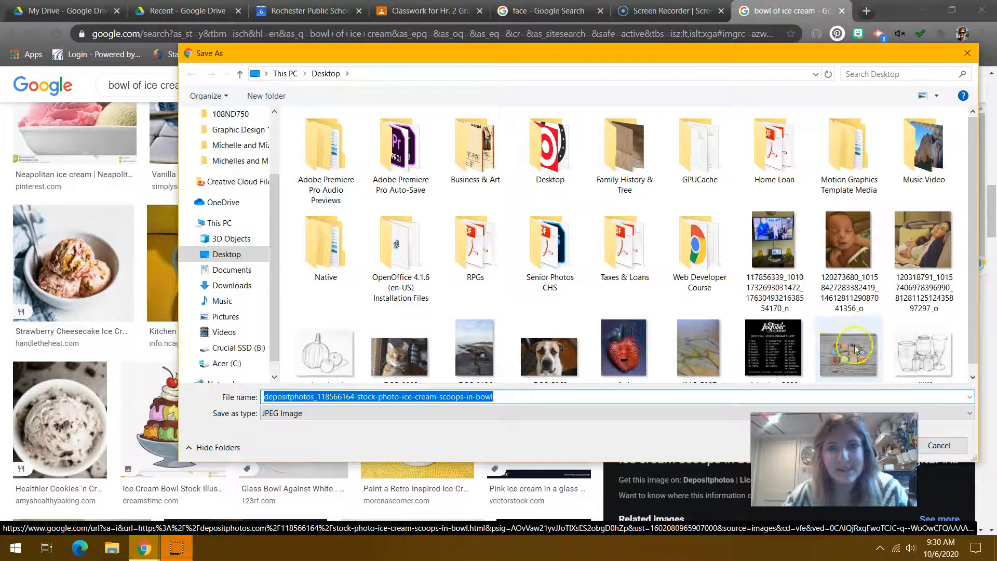
pyautogui.moveTo(735, 56); pyautogui.dragTo(587, 4)
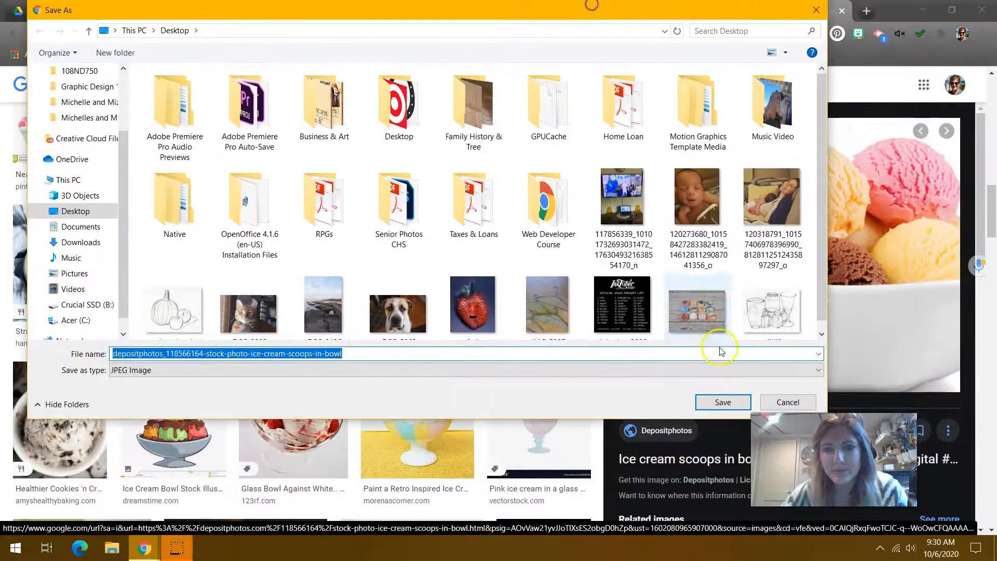
pyautogui.click(722, 397)
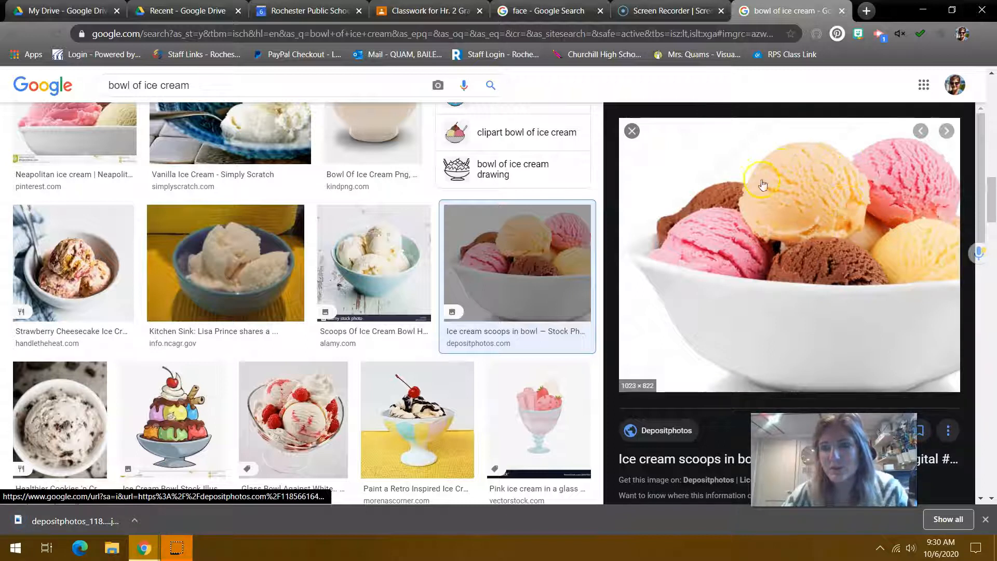
# Replace the image search term with "angry face" and run the search with the size filter kept.
pyautogui.scroll(10, 398, 263)
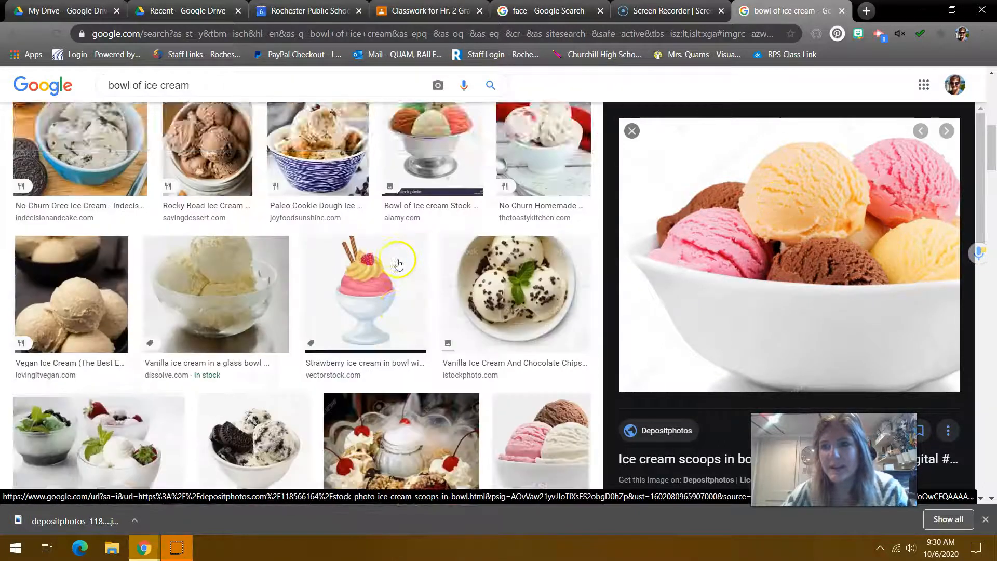
pyautogui.moveTo(218, 100); pyautogui.dragTo(98, 97)
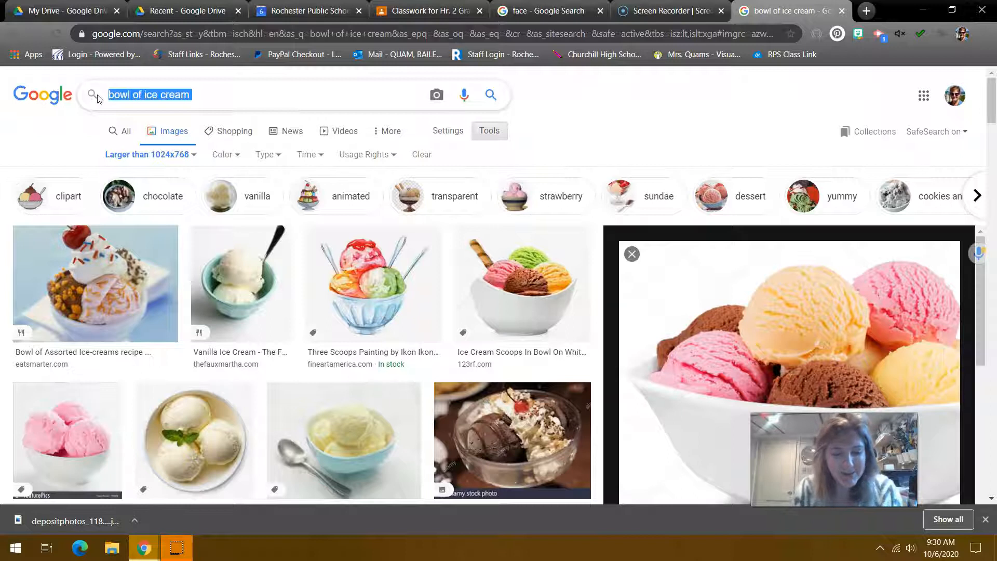
pyautogui.write('angry face')
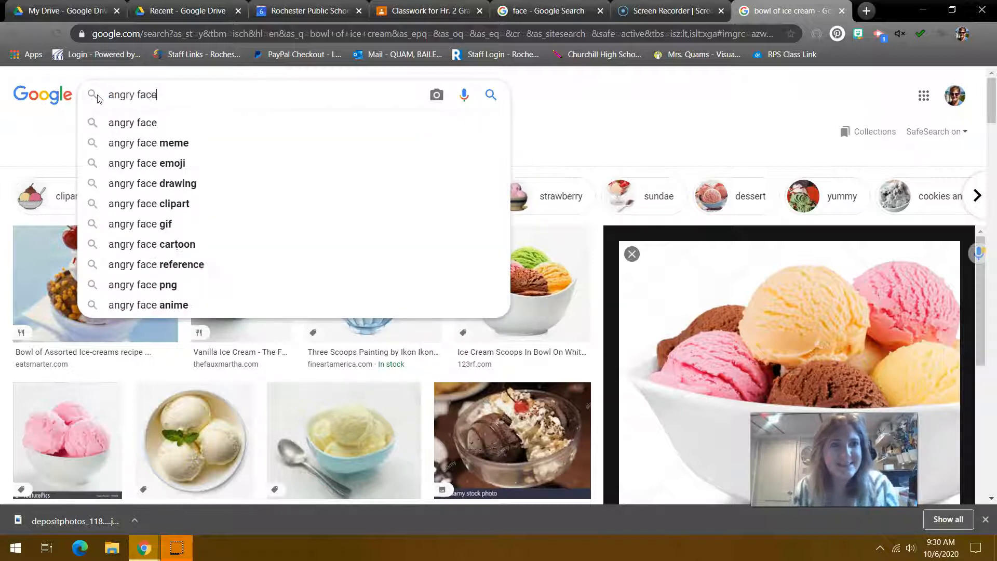
pyautogui.press('Return')
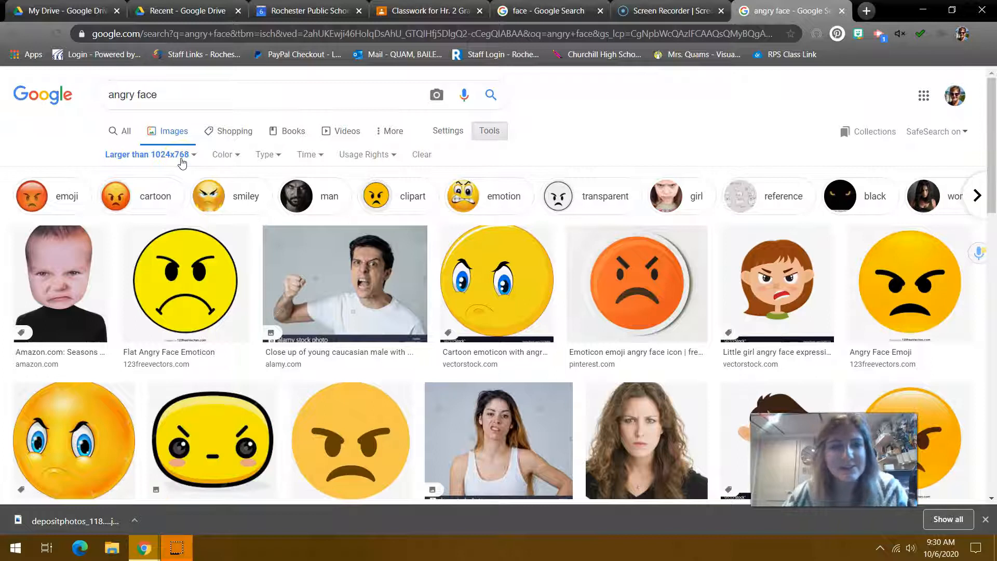
# Preview the 123RF photo of a bearded man's angry face and the Alamy photo of an angry man pointing.
pyautogui.scroll(-6, 663, 352)
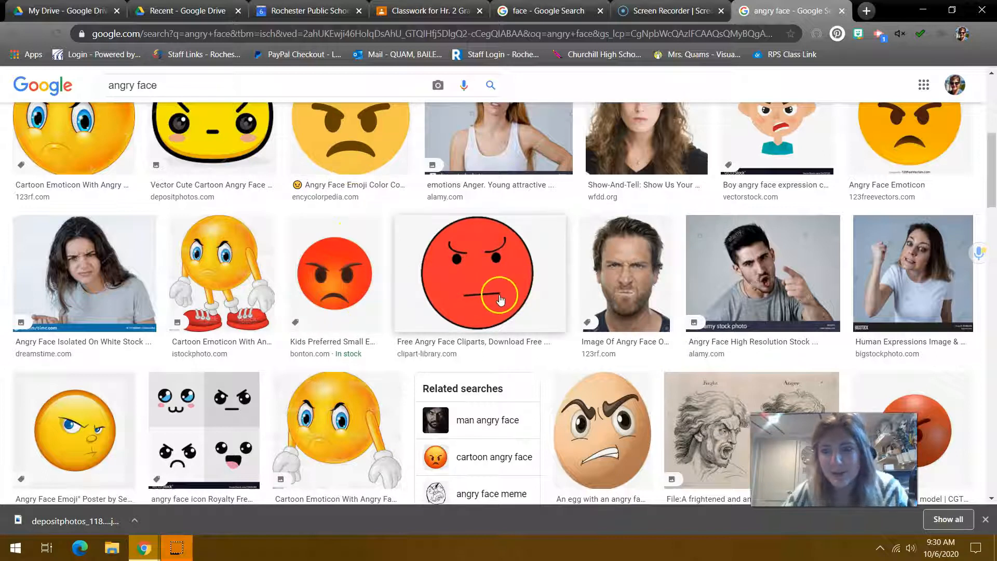
pyautogui.click(619, 264)
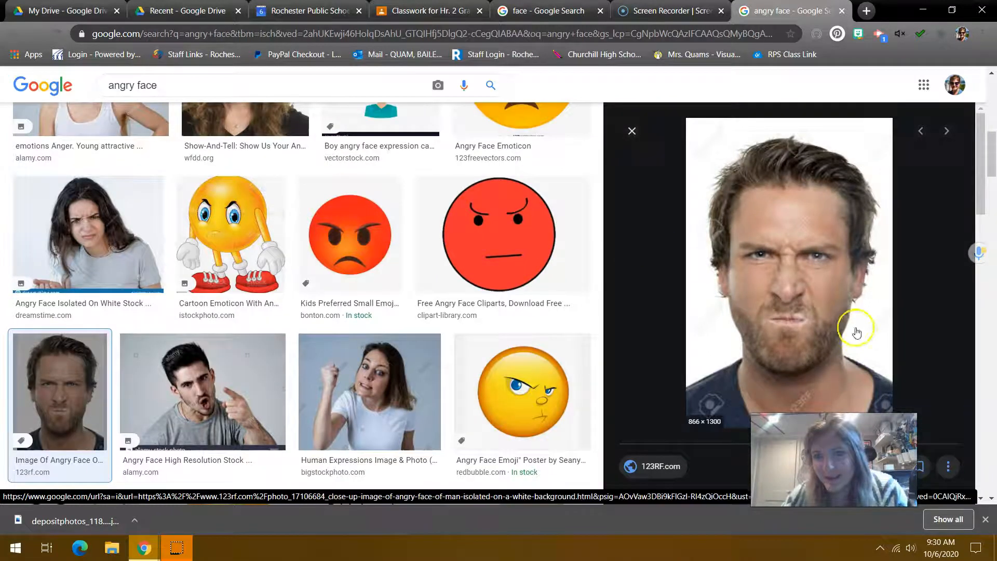
pyautogui.click(165, 390)
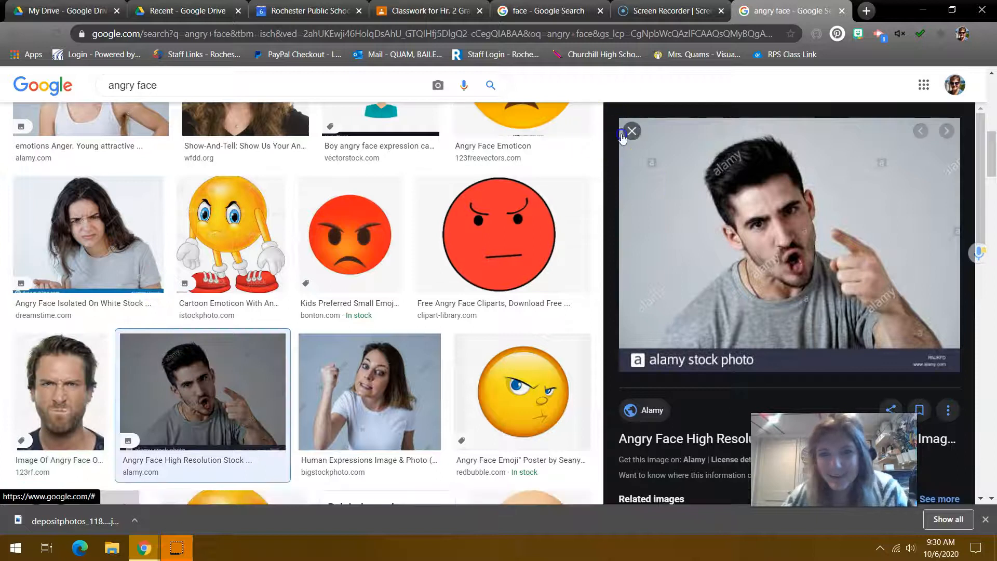
# Close the Alamy preview, browse further results and preview the CNBC photo of a grey-haired man with a moustache.
pyautogui.click(631, 131)
pyautogui.scroll(-5, 619, 253)
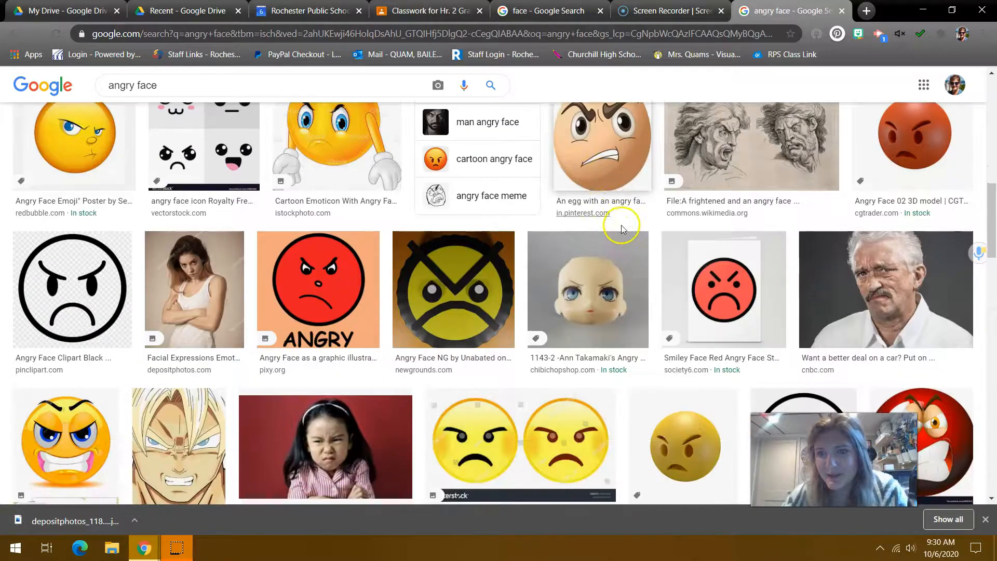
pyautogui.click(864, 273)
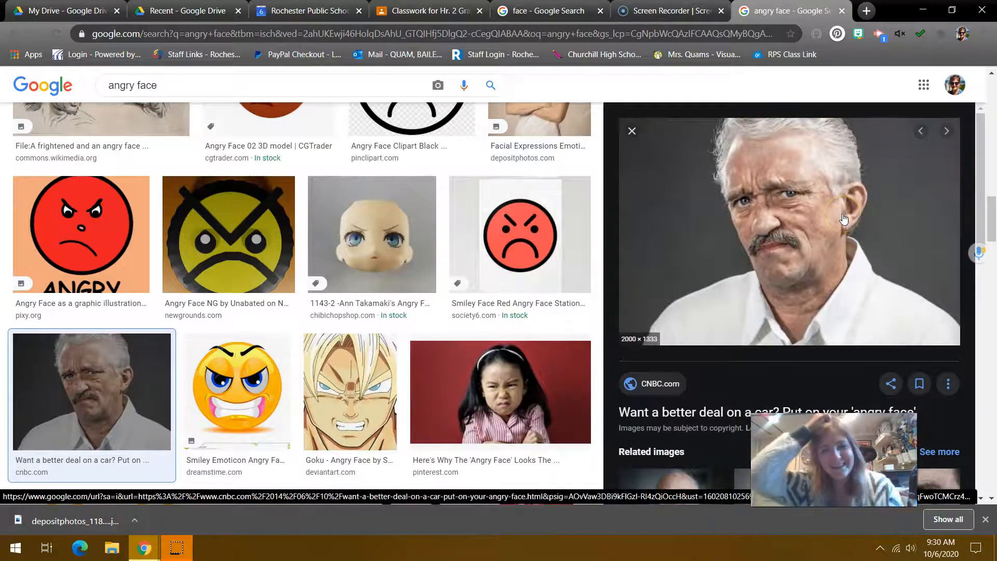
pyautogui.click(855, 178)
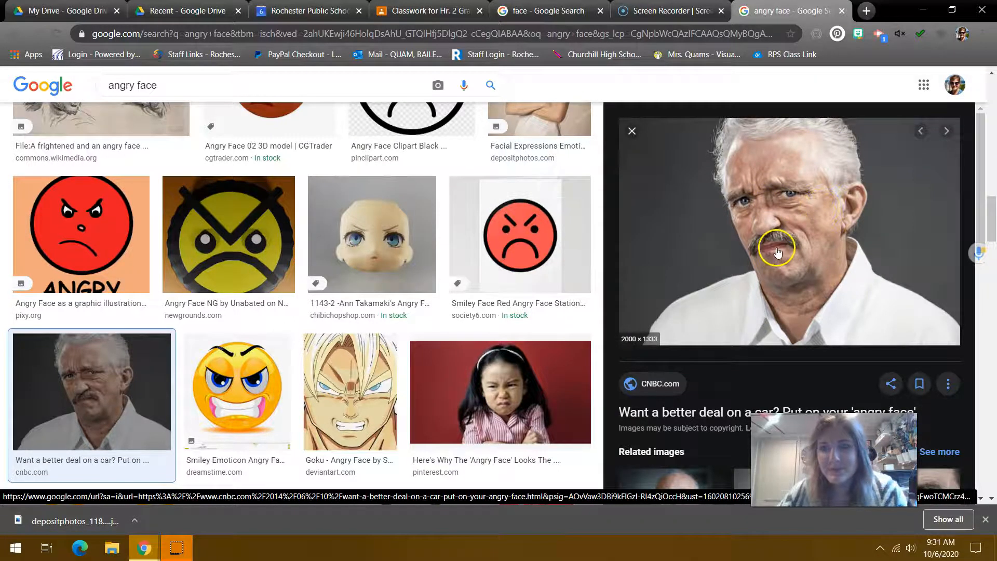
# Save the previewed CNBC angry face photo to the Desktop as a JPEG under its suggested file name.
pyautogui.rightClick(795, 176)
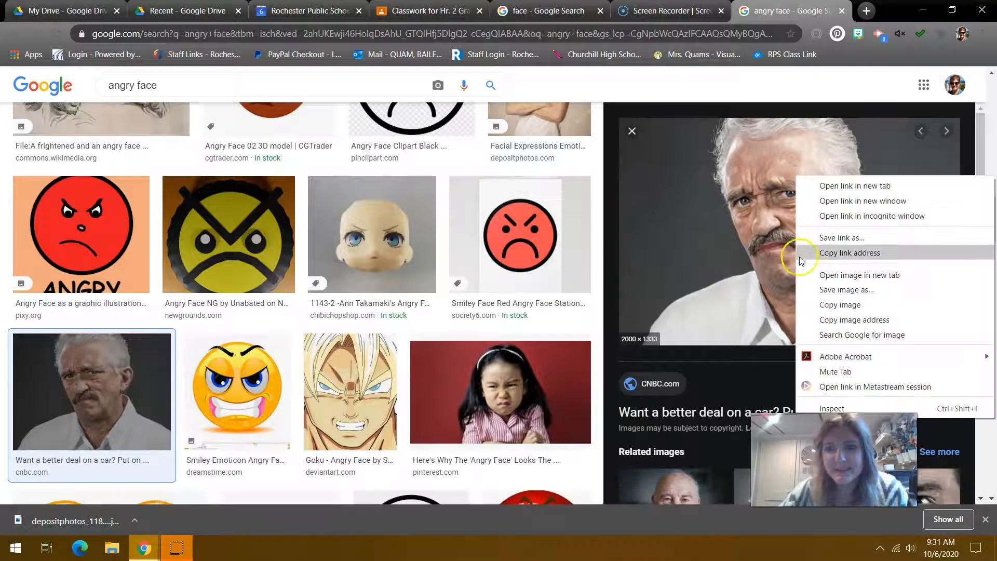
pyautogui.click(813, 290)
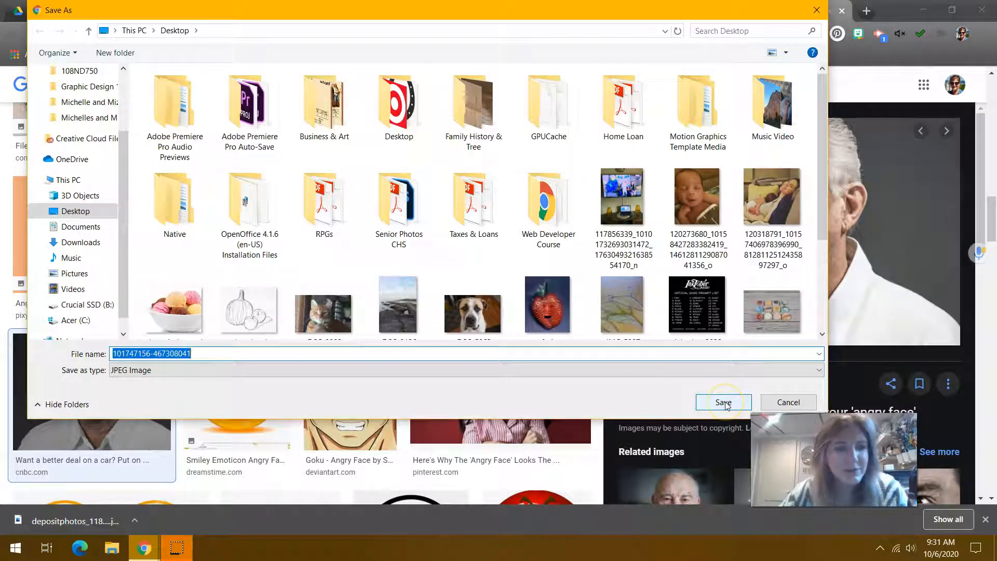
pyautogui.click(723, 403)
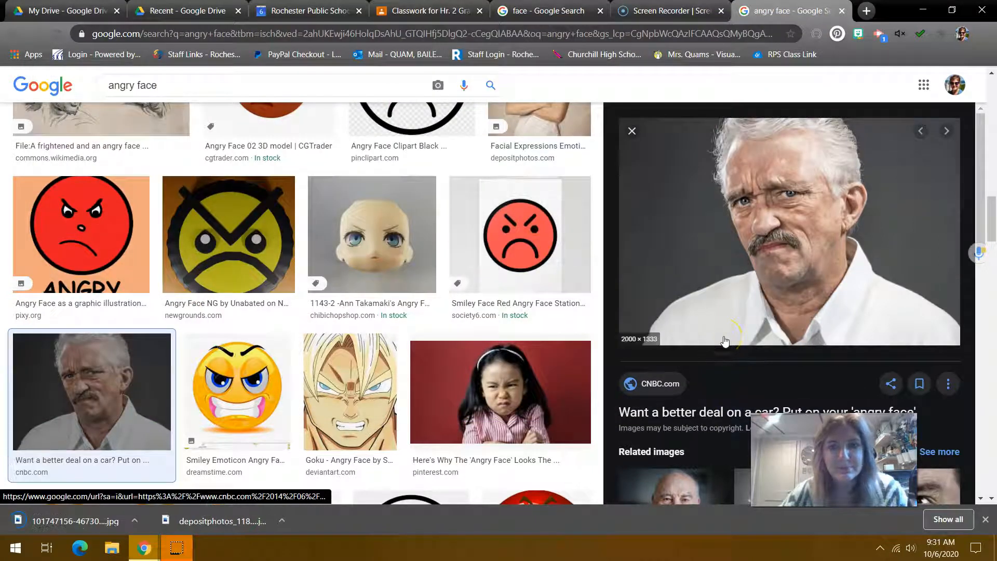
# Open the Photopea online editor in a new browser tab.
pyautogui.click(866, 11)
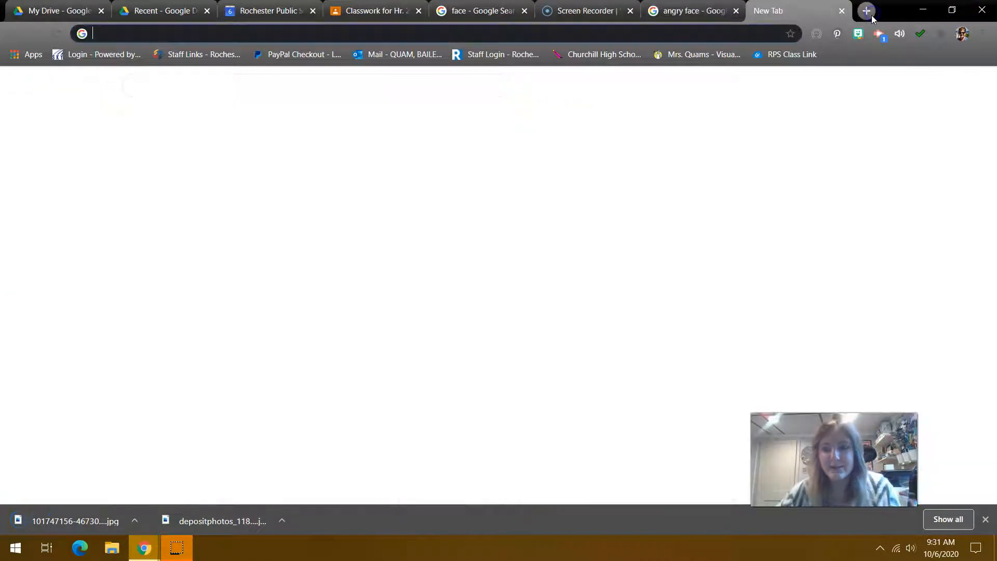
pyautogui.write('photopea')
pyautogui.press('Return')
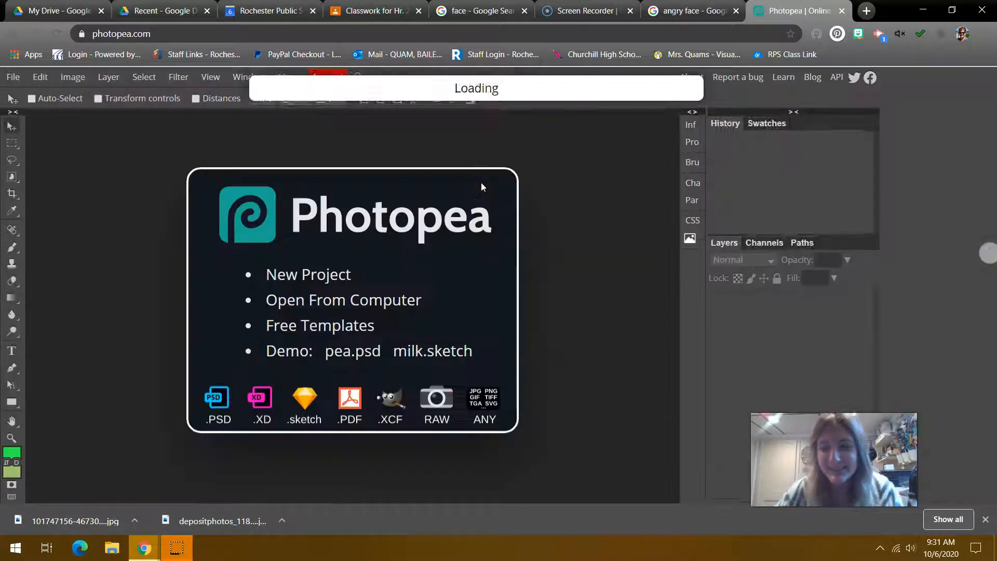
# Open the saved Depositphotos ice cream bowl image from the Desktop in Photopea.
pyautogui.click(282, 303)
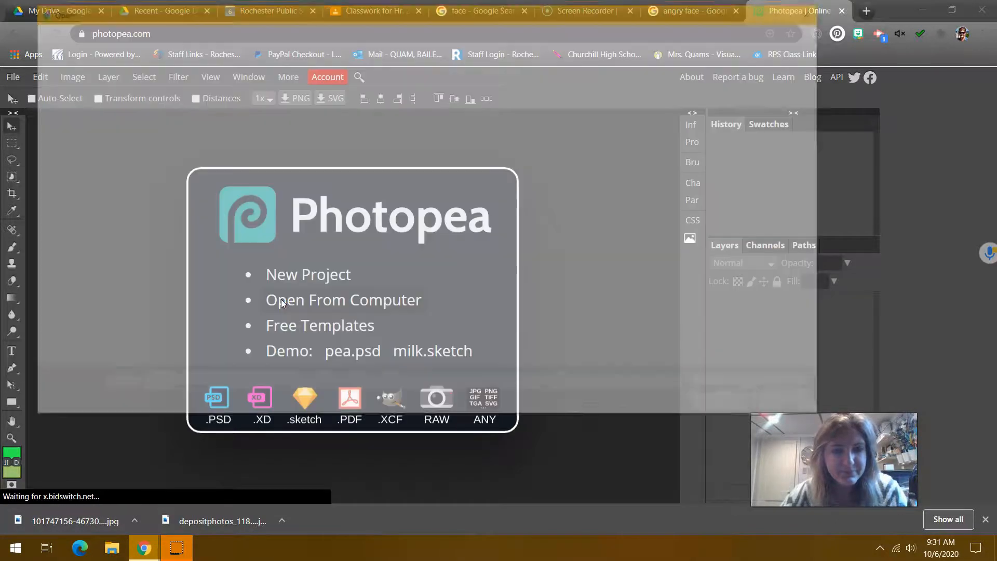
pyautogui.scroll(2, 88, 96)
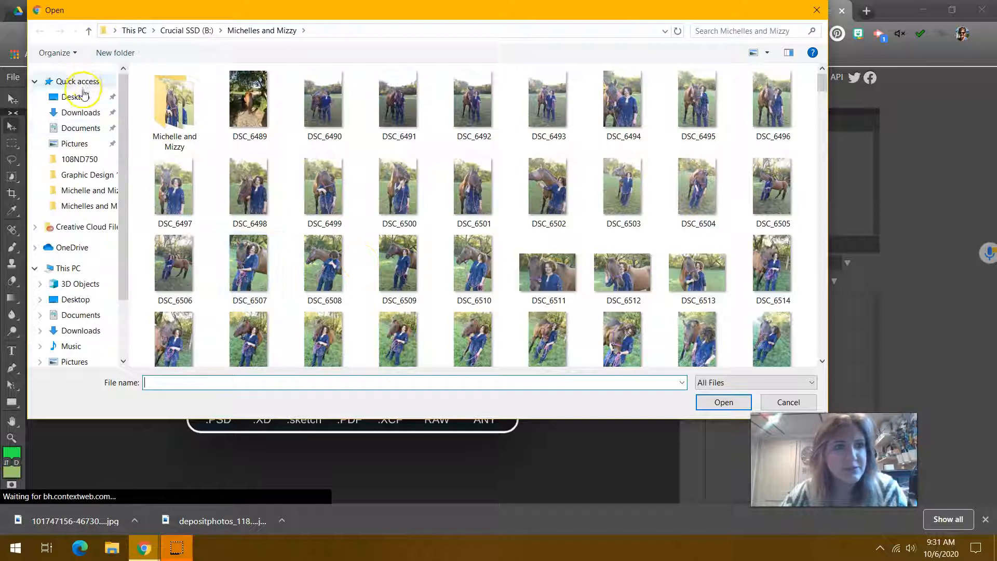
pyautogui.click(78, 96)
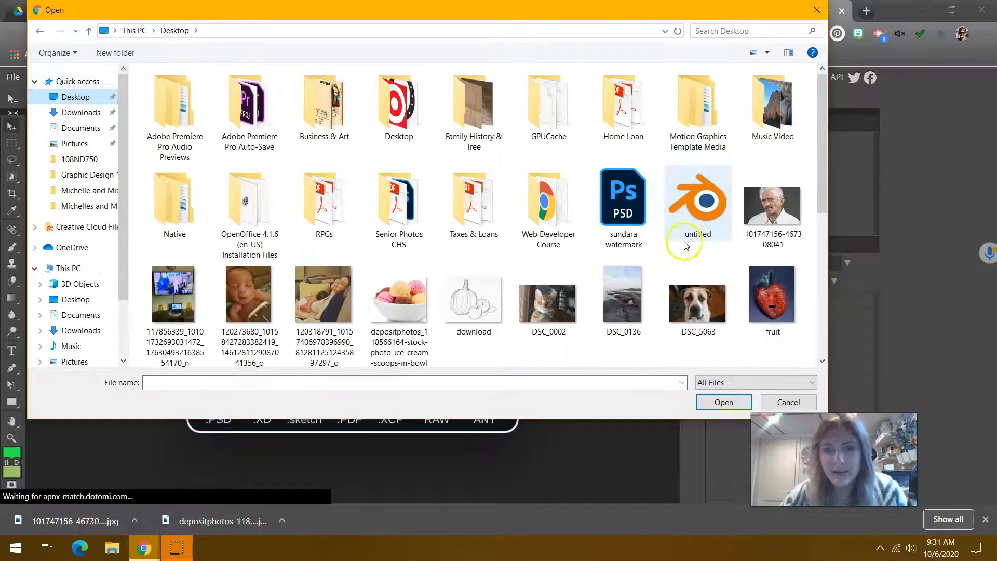
pyautogui.scroll(-5, 651, 259)
pyautogui.scroll(3, 650, 260)
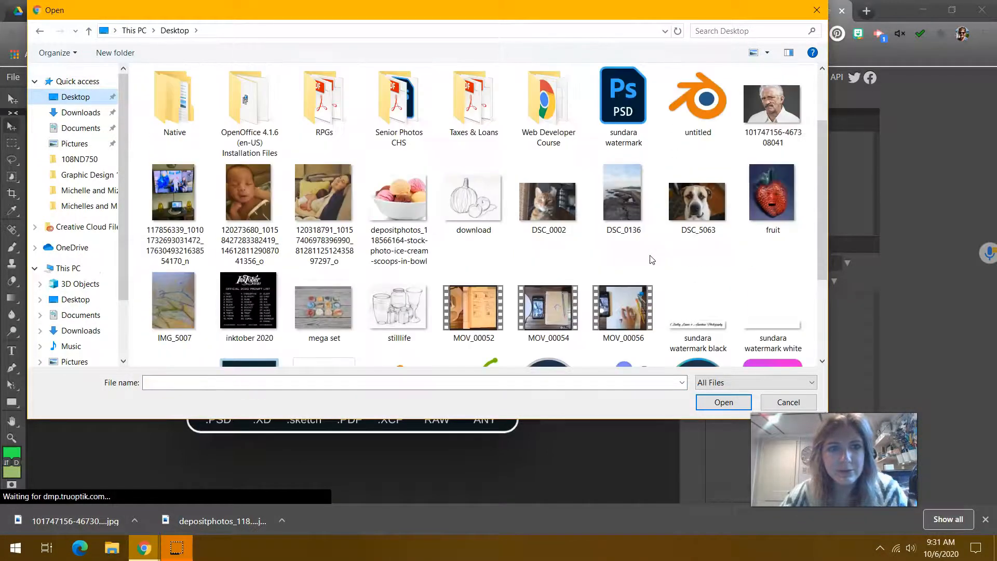
pyautogui.doubleClick(400, 203)
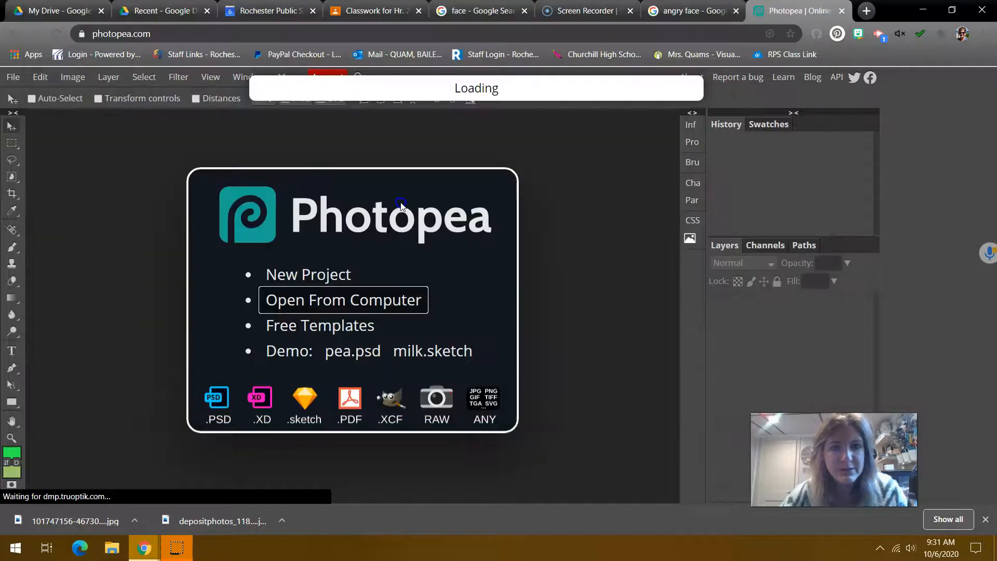
pyautogui.click(13, 78)
pyautogui.click(27, 115)
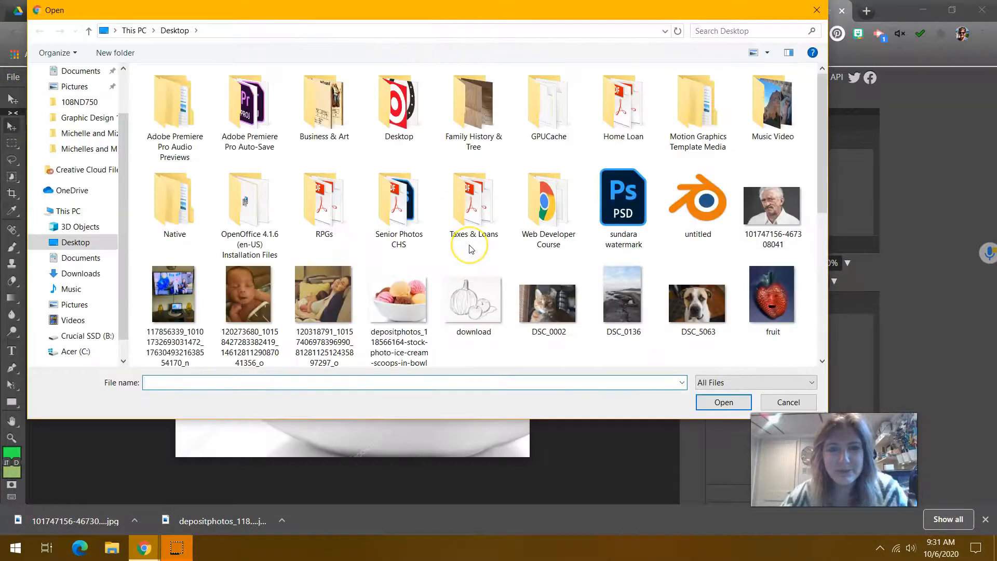
pyautogui.scroll(-2, 470, 248)
pyautogui.doubleClick(758, 139)
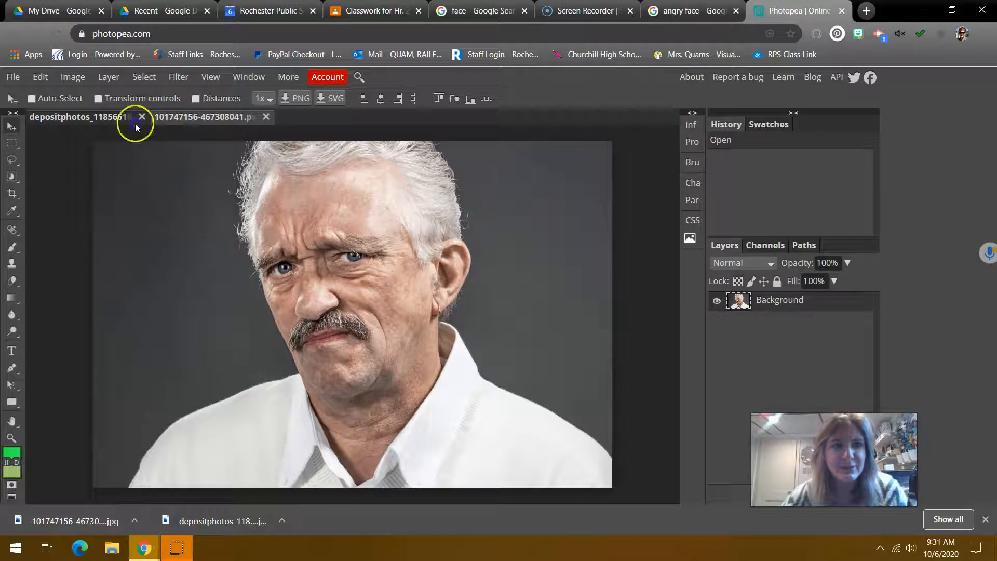
# Switch between the ice cream and angry face documents to examine both images, ending on the face photo.
pyautogui.click(212, 117)
pyautogui.click(96, 116)
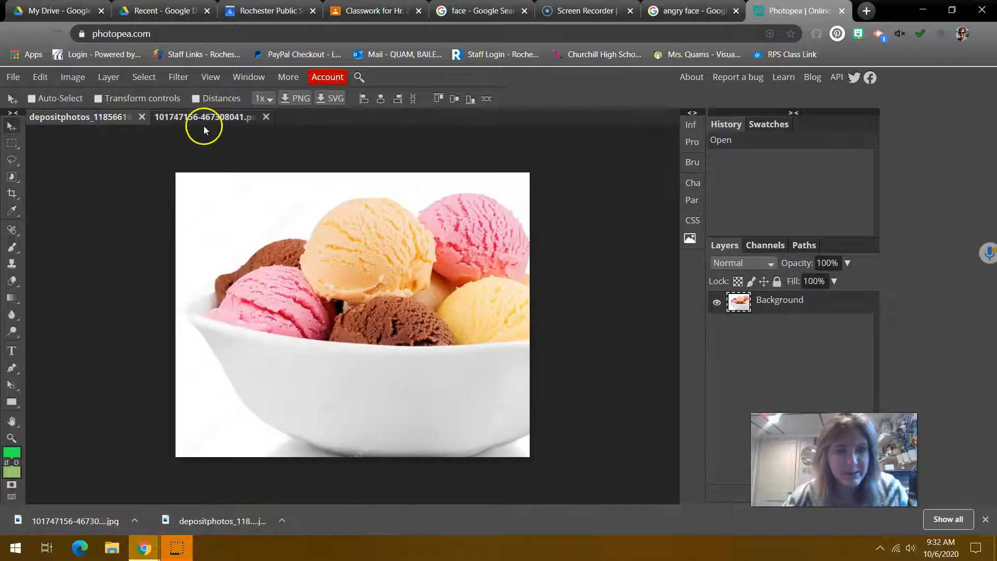
pyautogui.click(203, 121)
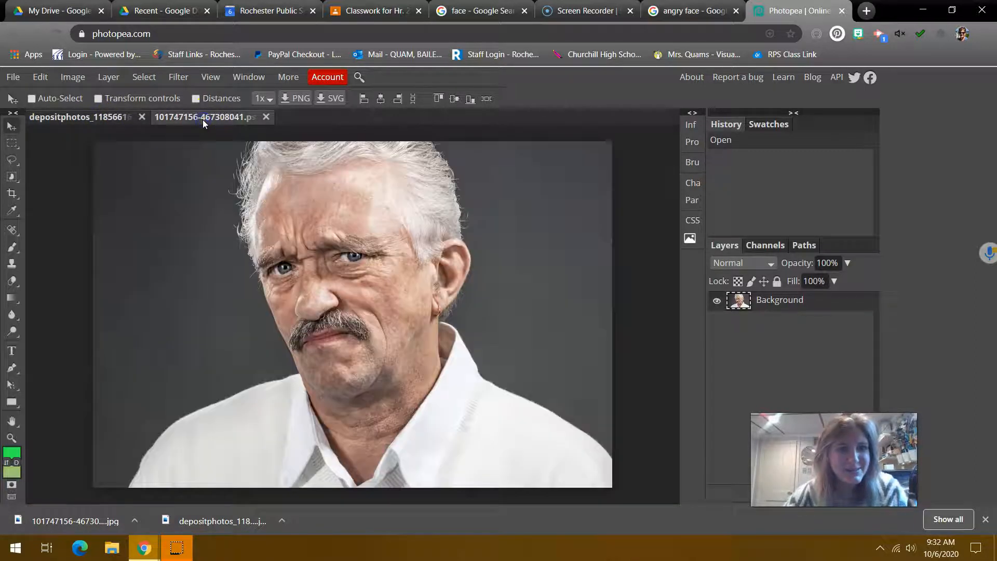
pyautogui.click(105, 118)
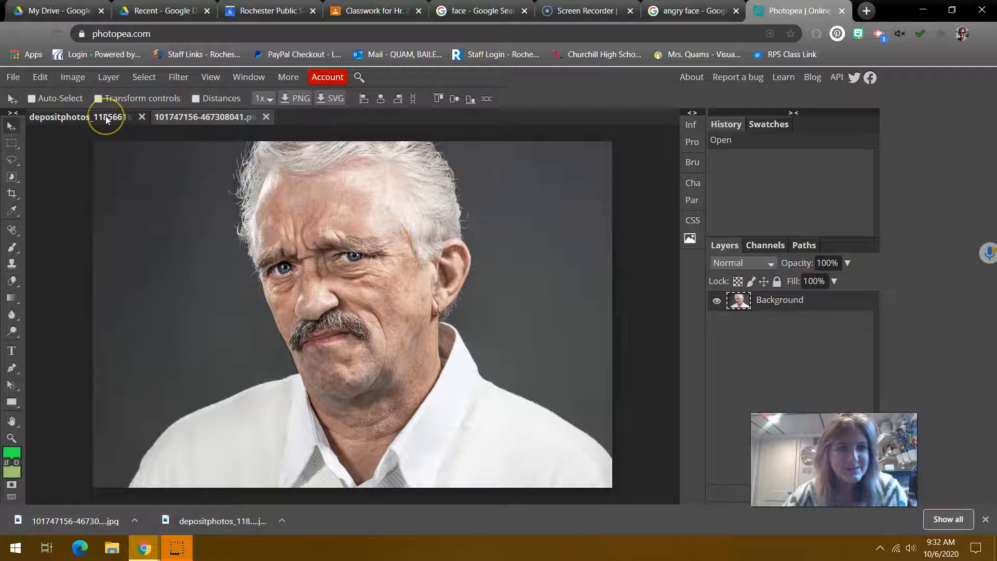
pyautogui.click(106, 117)
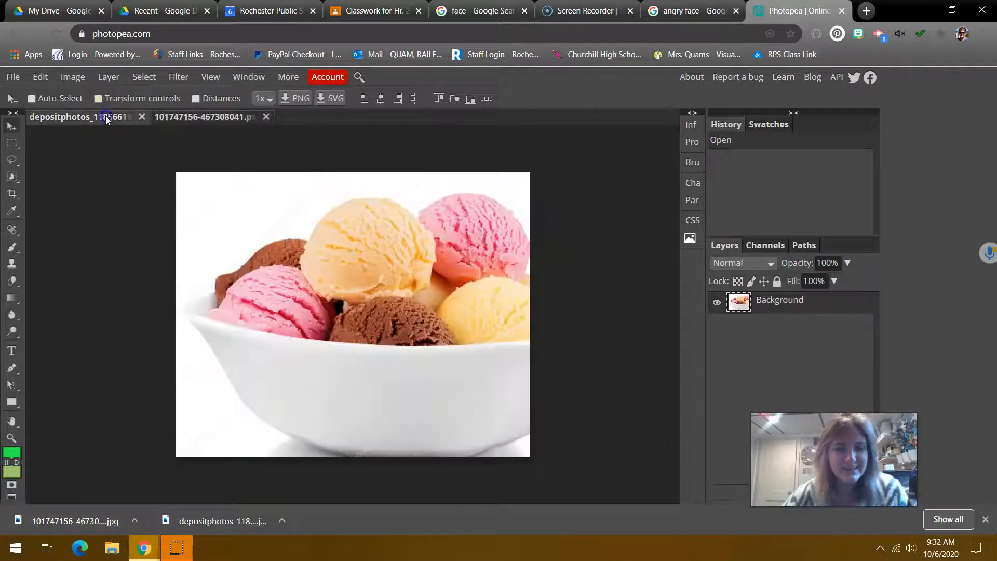
pyautogui.click(213, 118)
pyautogui.click(478, 266)
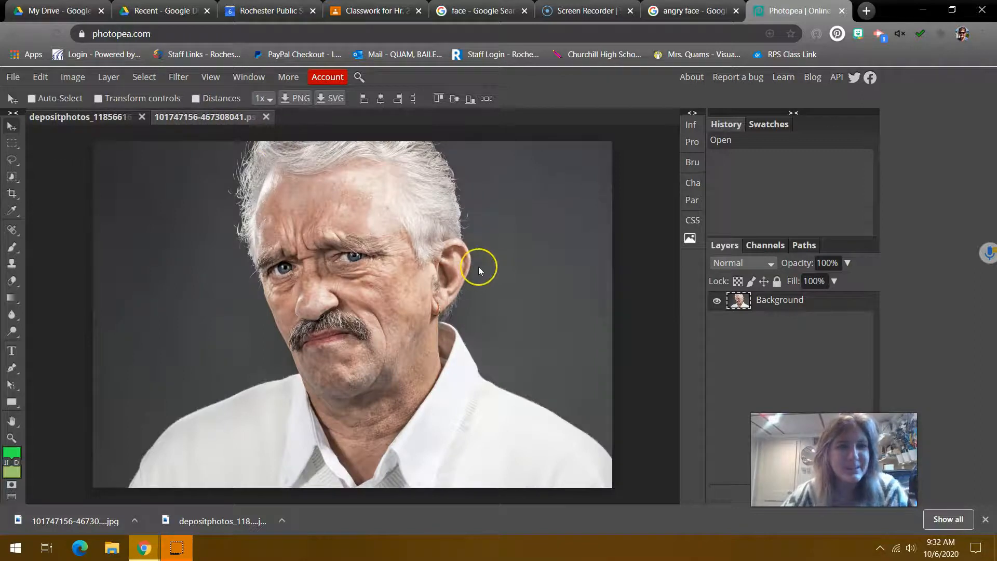
pyautogui.click(428, 245)
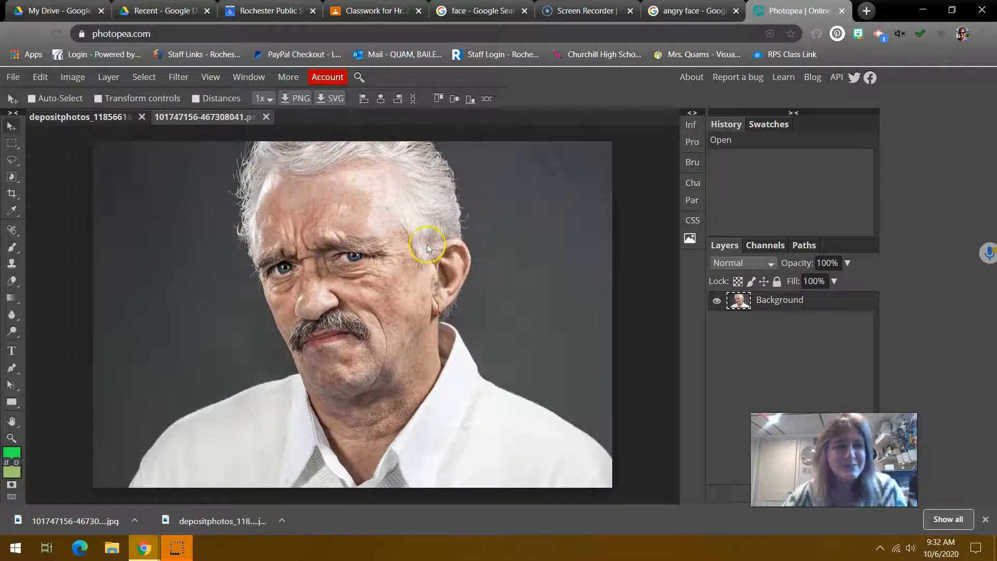
# Draw a loose freehand Lasso selection around the man's whole head, from the hair down to the chin, with 0 px feather.
pyautogui.click(11, 177)
pyautogui.click(75, 198)
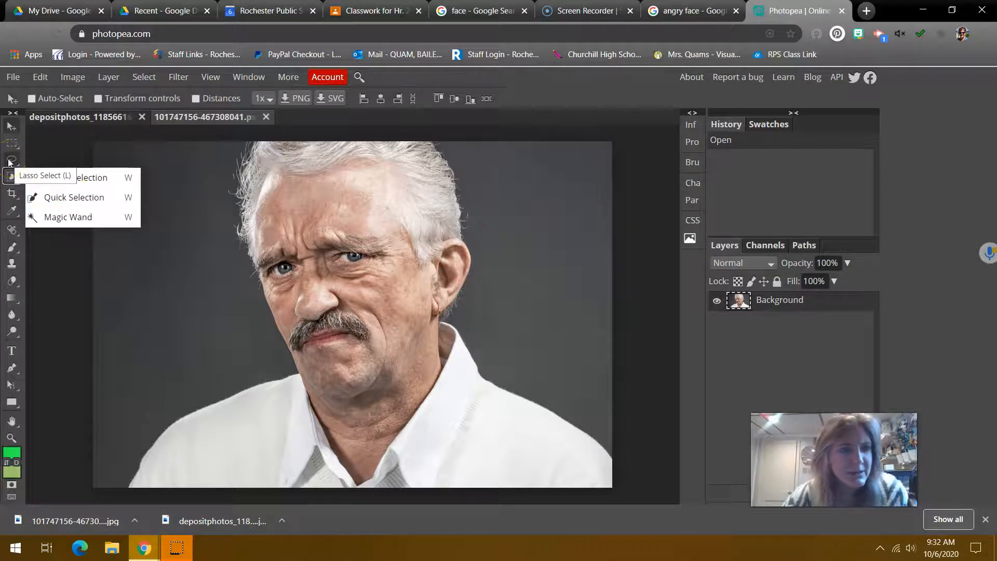
pyautogui.click(11, 161)
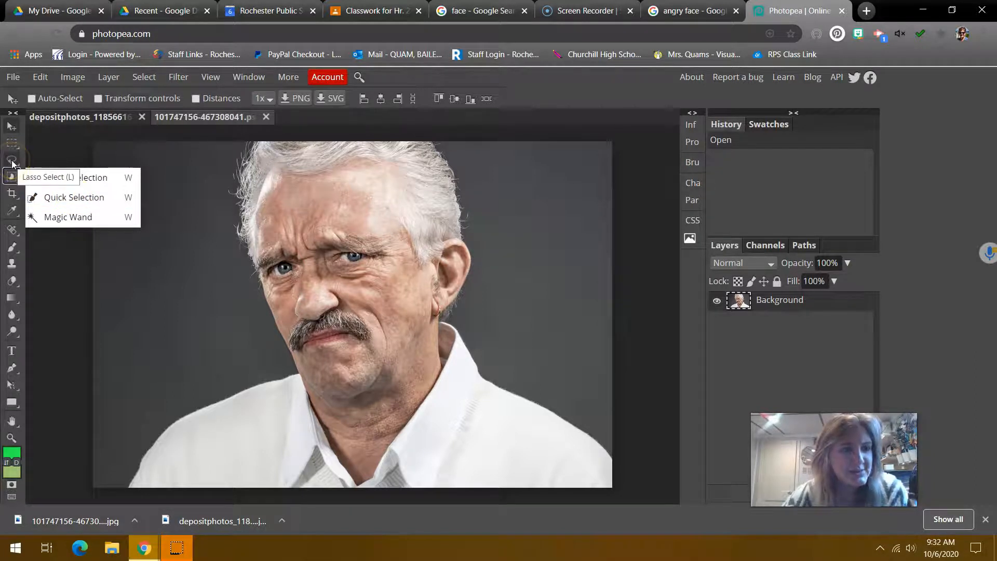
pyautogui.click(11, 161)
pyautogui.moveTo(324, 301)
pyautogui.mouseDown()
pyautogui.moveTo(361, 339)
pyautogui.moveTo(421, 373)
pyautogui.moveTo(478, 265)
pyautogui.moveTo(472, 174)
pyautogui.mouseUp()
pyautogui.moveTo(431, 133)
pyautogui.mouseDown()
pyautogui.moveTo(296, 150)
pyautogui.moveTo(249, 132)
pyautogui.moveTo(216, 174)
pyautogui.moveTo(218, 222)
pyautogui.moveTo(232, 285)
pyautogui.moveTo(311, 393)
pyautogui.moveTo(362, 399)
pyautogui.moveTo(457, 312)
pyautogui.mouseUp()
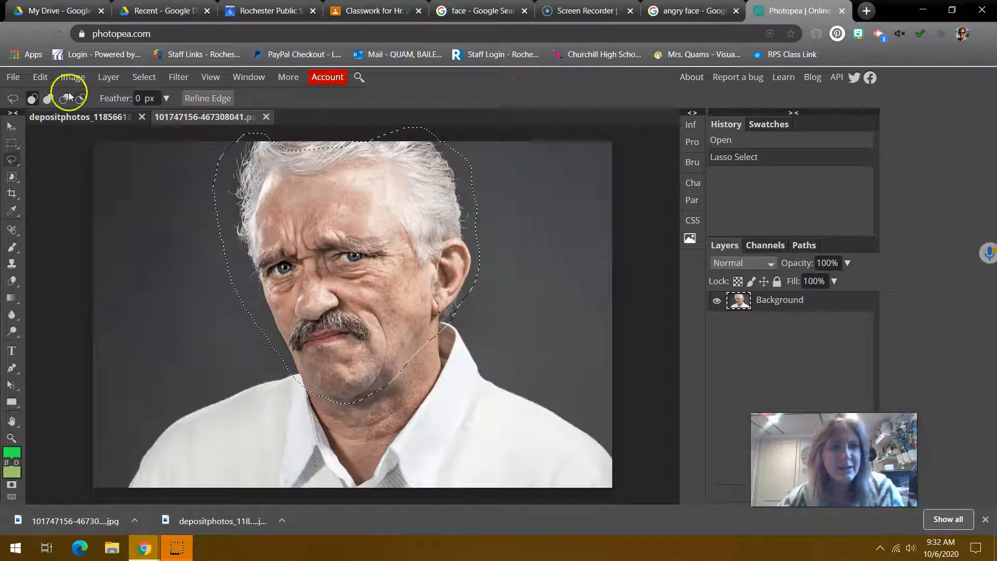
# Copy the selected head and paste it as a new layer into the ice cream document.
pyautogui.click(41, 77)
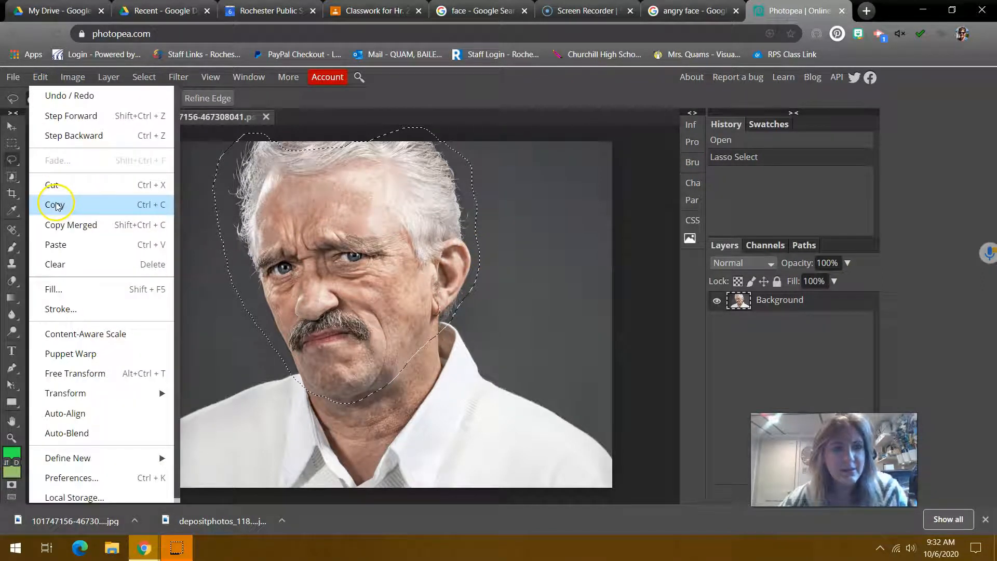
pyautogui.click(43, 82)
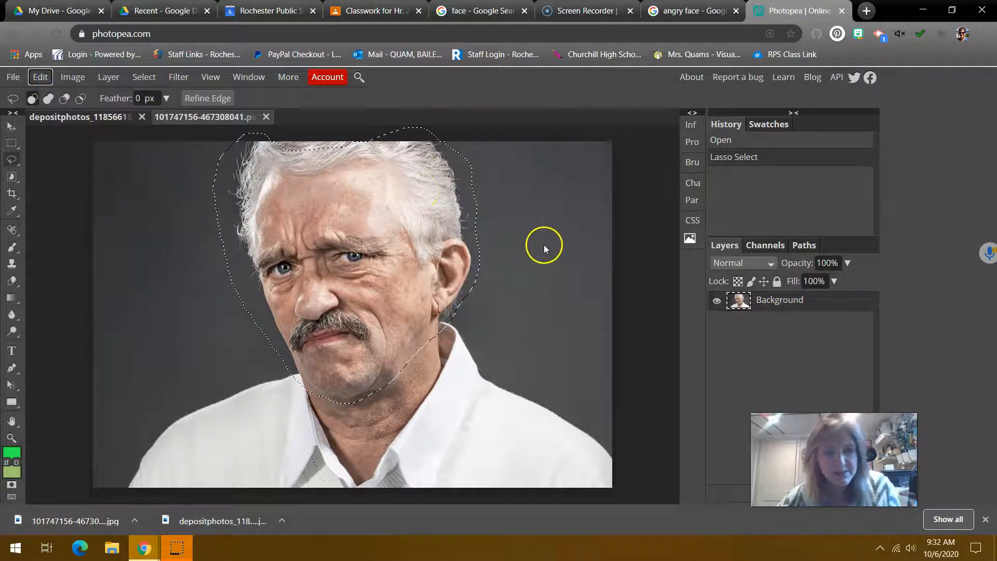
pyautogui.click(67, 117)
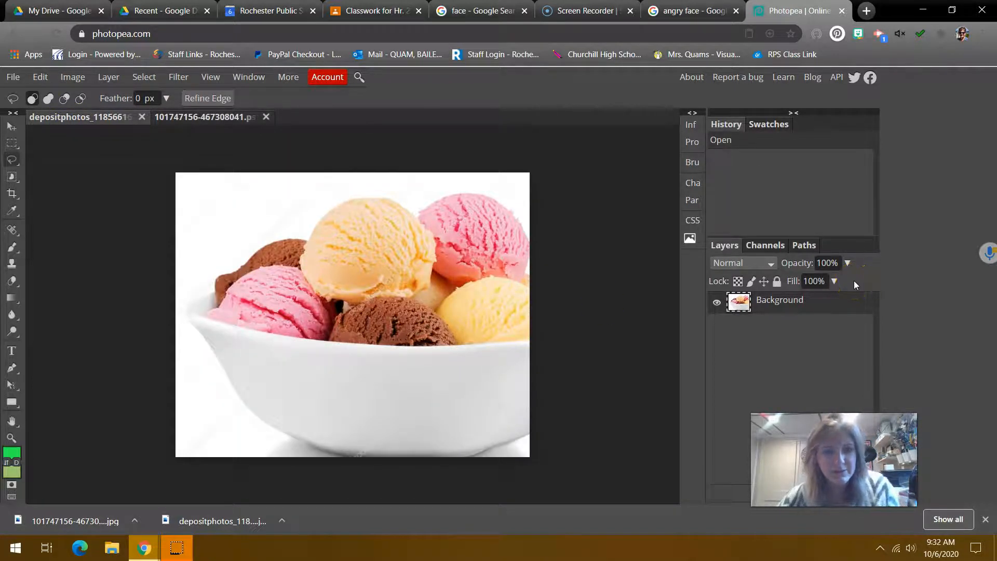
pyautogui.hotkey('ctrl', 'v')
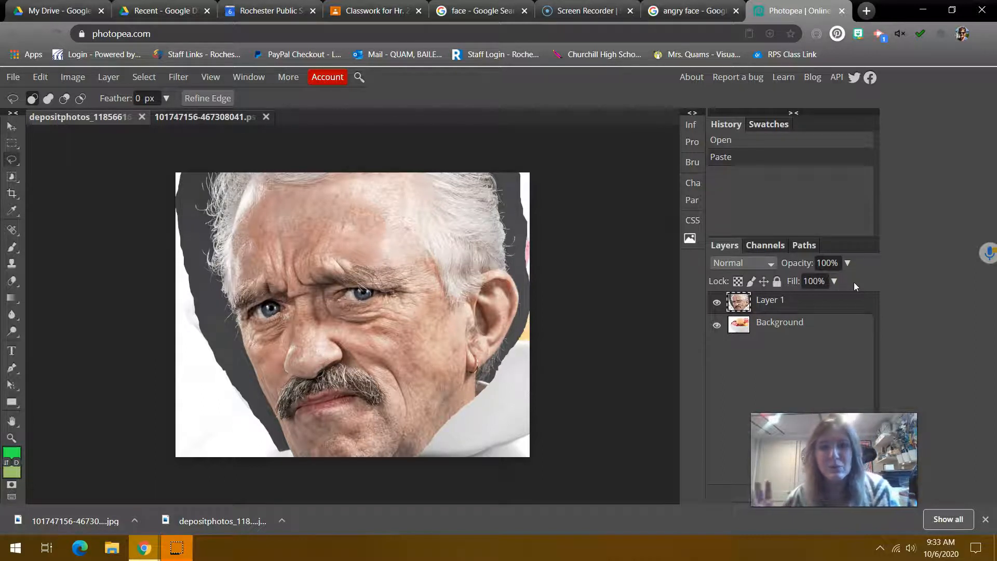
pyautogui.click(41, 78)
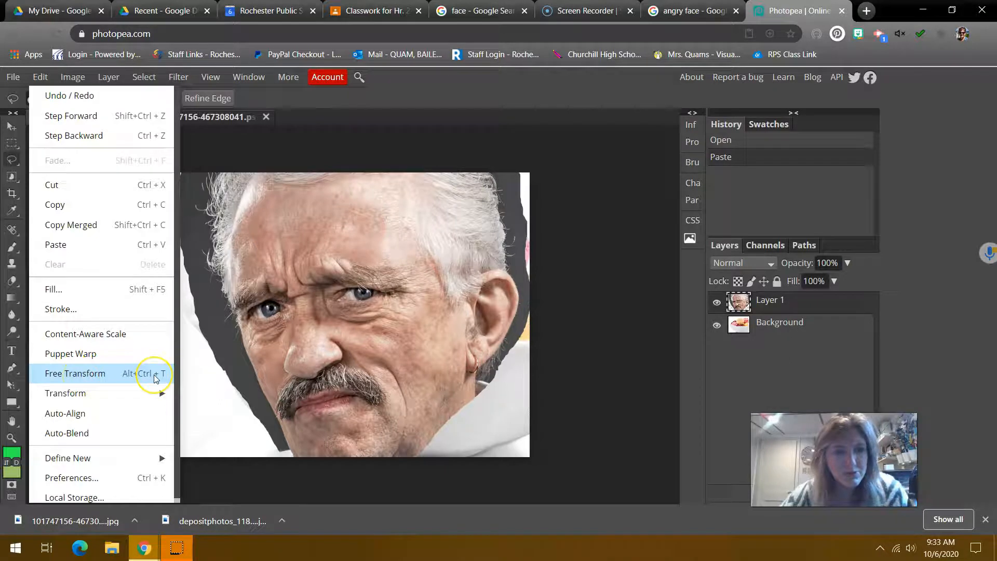
pyautogui.click(32, 76)
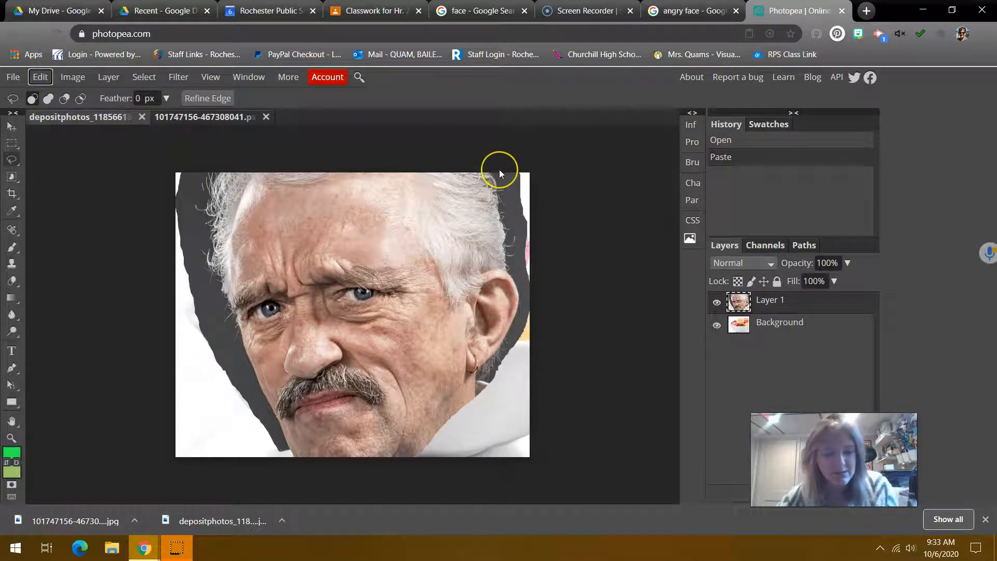
pyautogui.hotkey('ctrl', 't')
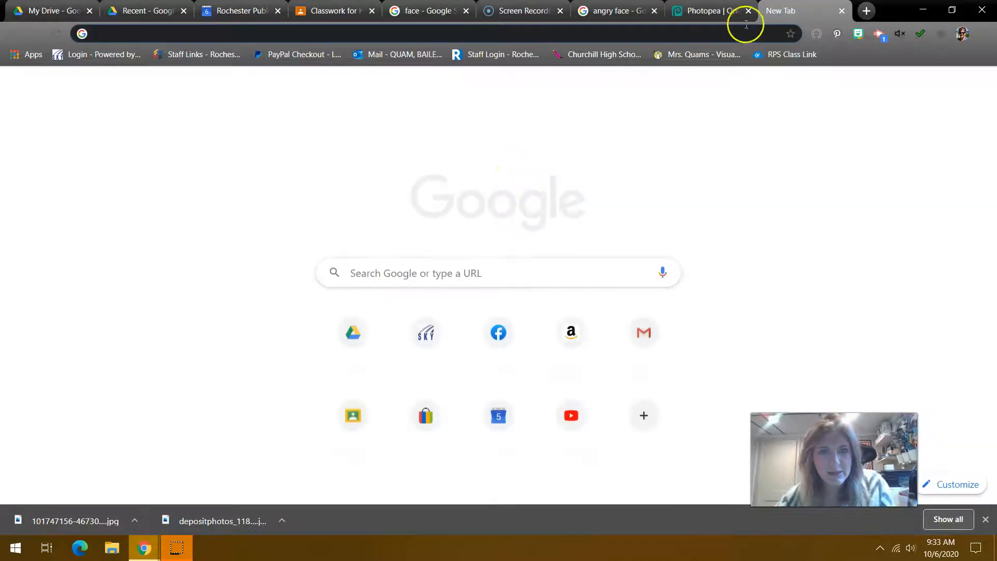
pyautogui.click(842, 10)
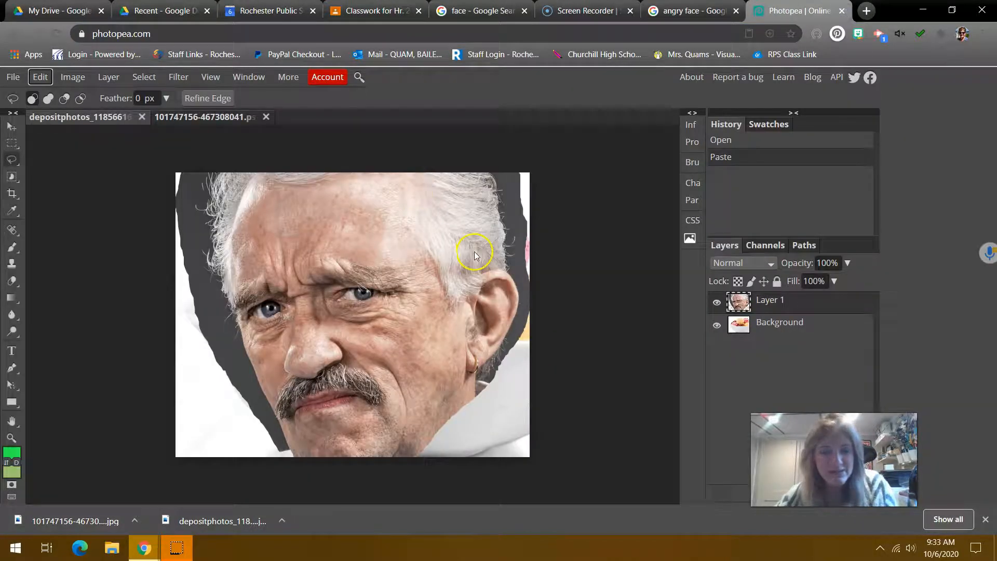
# Scale the pasted head down to about 23.5% width and 24.75% height and position it on the central orange ice cream scoop.
pyautogui.hotkey('ctrl', 'alt', 't')
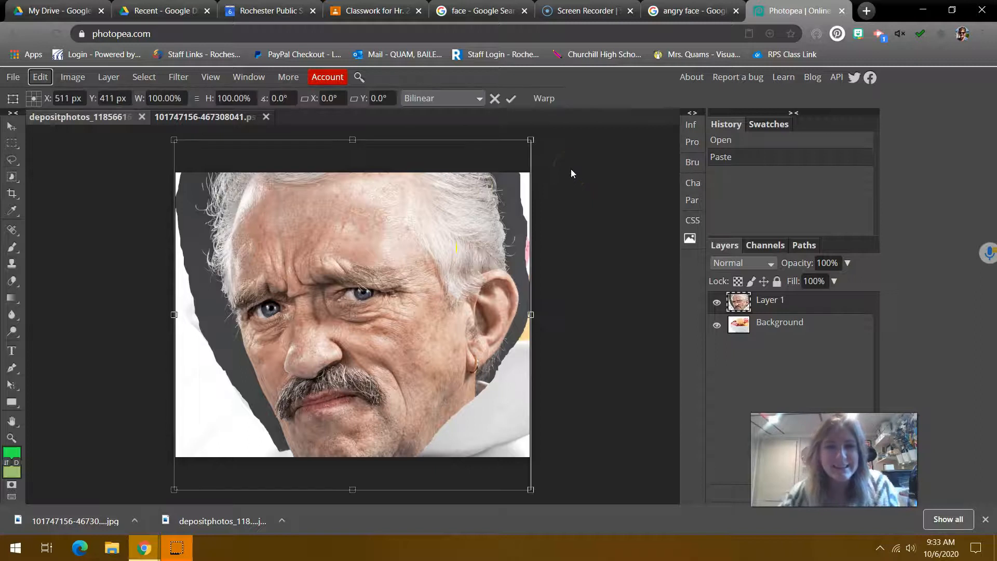
pyautogui.moveTo(530, 140); pyautogui.dragTo(372, 233)
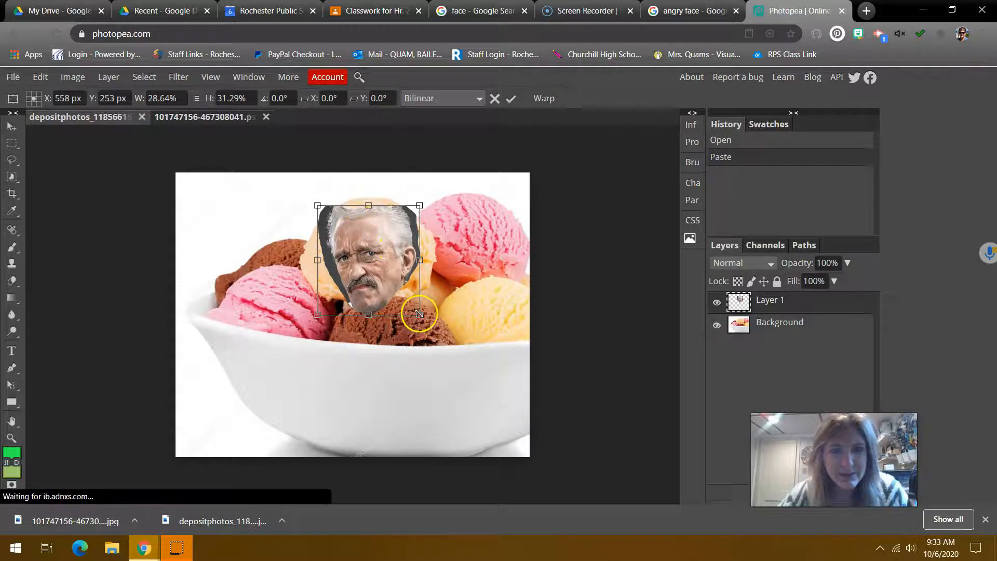
pyautogui.moveTo(419, 314); pyautogui.dragTo(404, 298)
pyautogui.moveTo(382, 234); pyautogui.dragTo(390, 241)
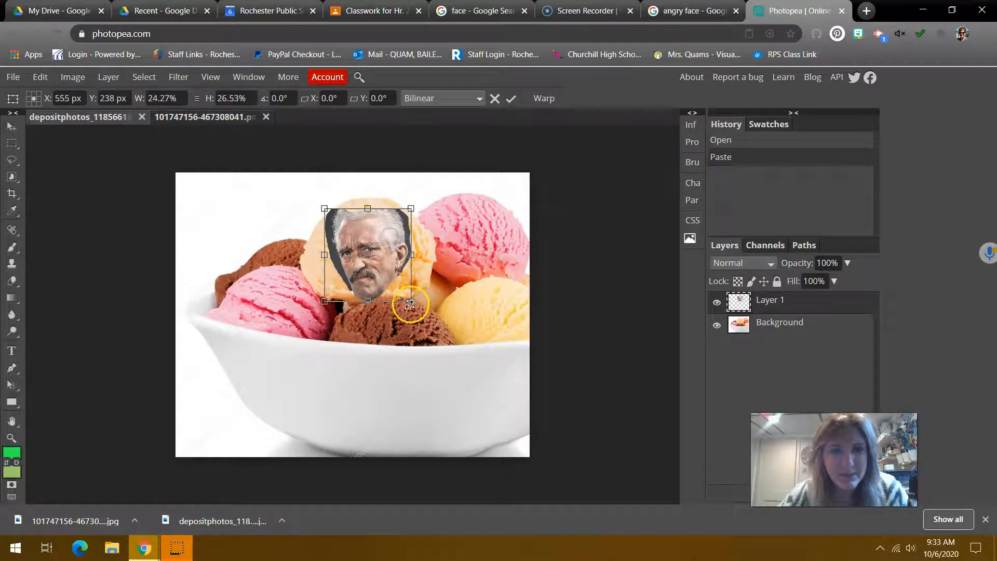
pyautogui.moveTo(411, 301); pyautogui.dragTo(409, 295)
pyautogui.moveTo(381, 232); pyautogui.dragTo(384, 233)
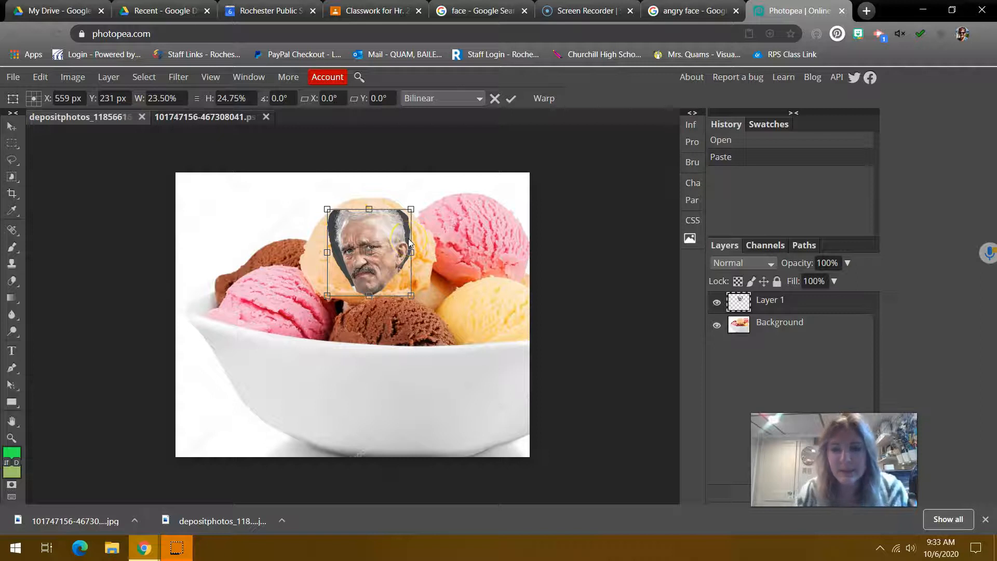
pyautogui.press('Return')
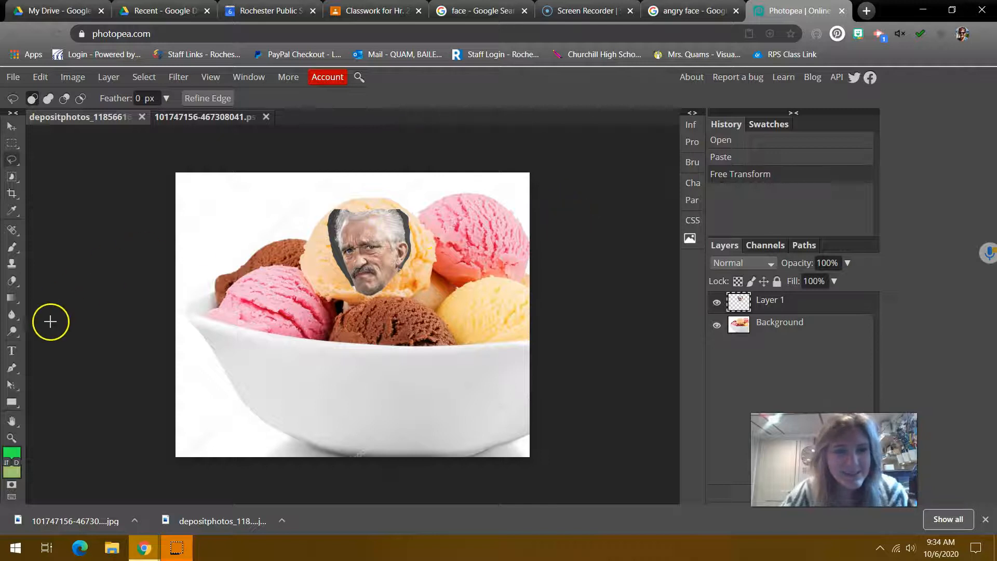
# Select the dark background along the left side of the head with the Magic Wand at tolerance 30 and delete it from Layer 1.
pyautogui.click(11, 439)
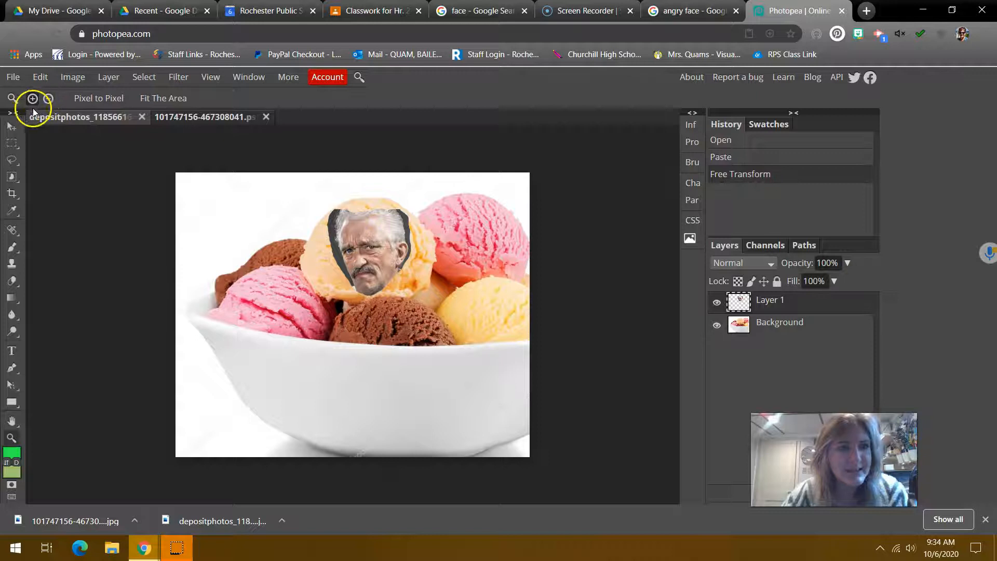
pyautogui.click(369, 254)
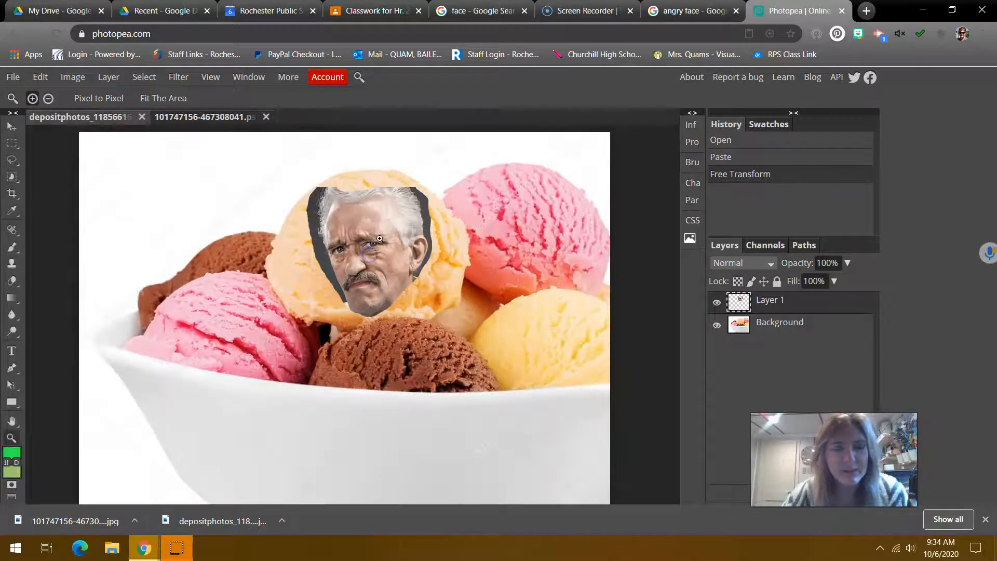
pyautogui.click(383, 225)
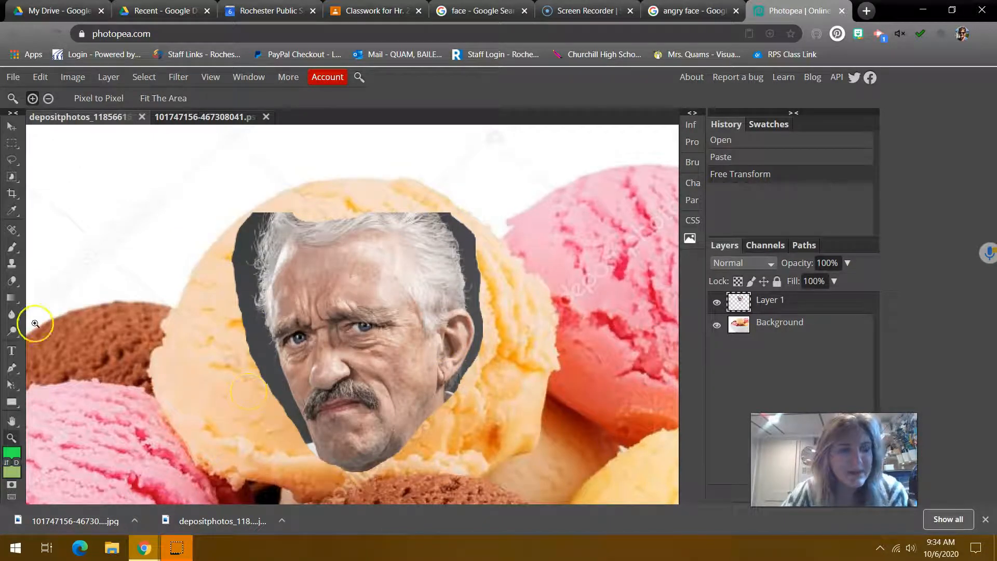
pyautogui.click(12, 281)
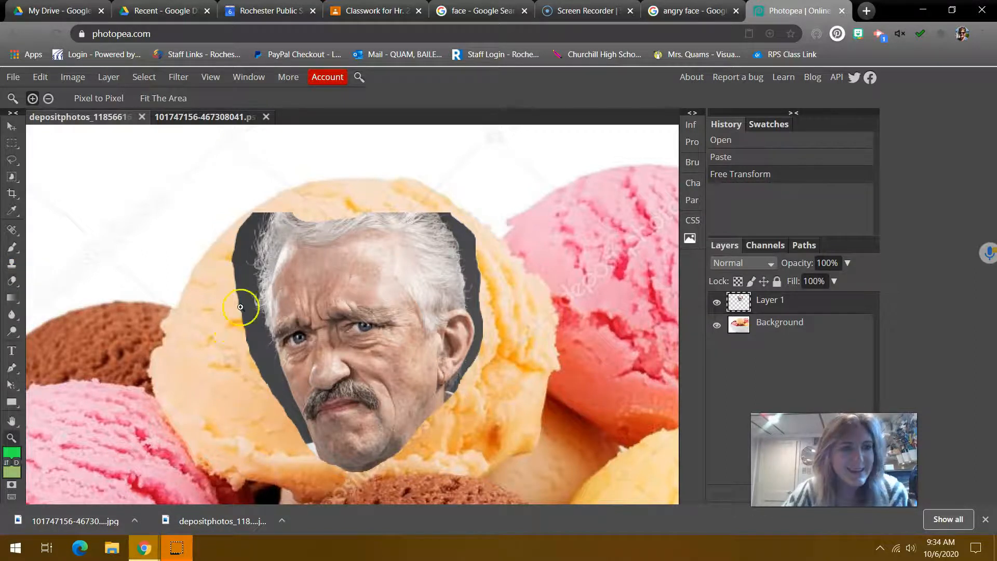
pyautogui.rightClick(11, 284)
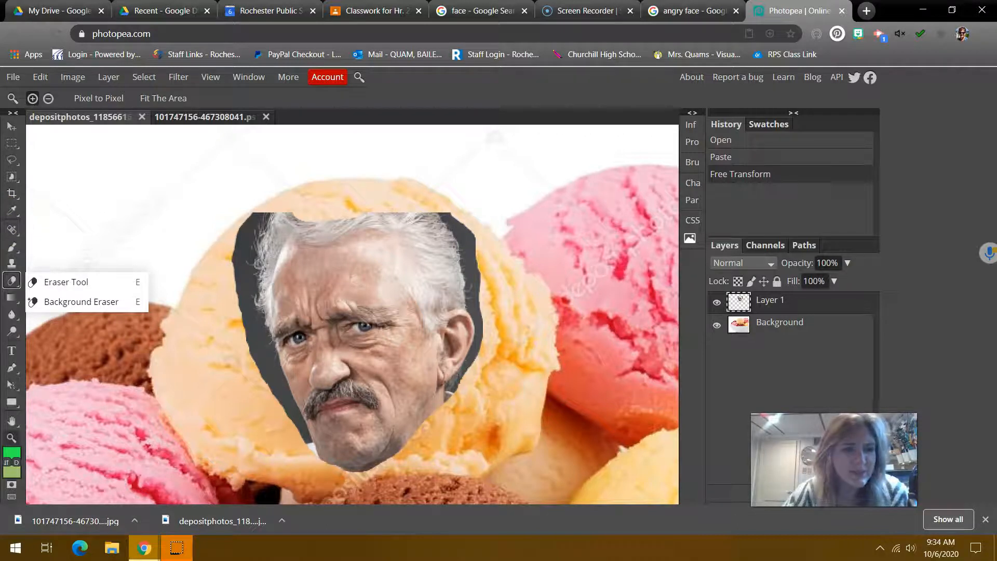
pyautogui.rightClick(12, 176)
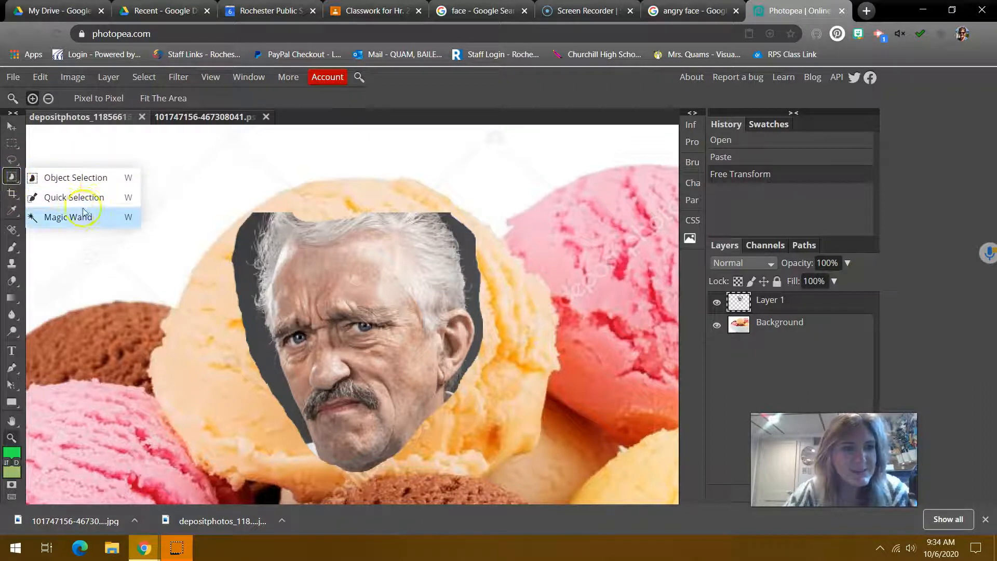
pyautogui.click(67, 217)
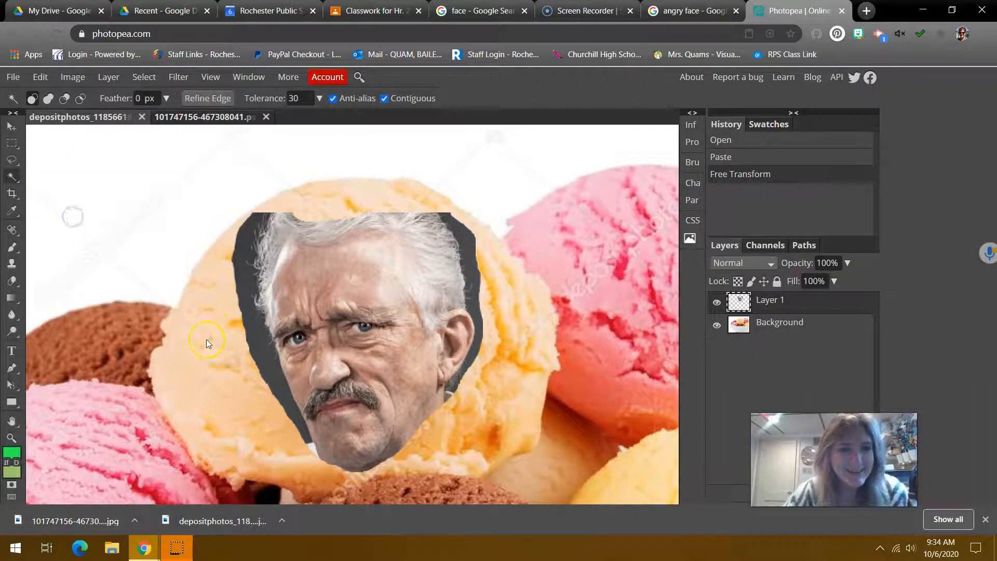
pyautogui.click(258, 339)
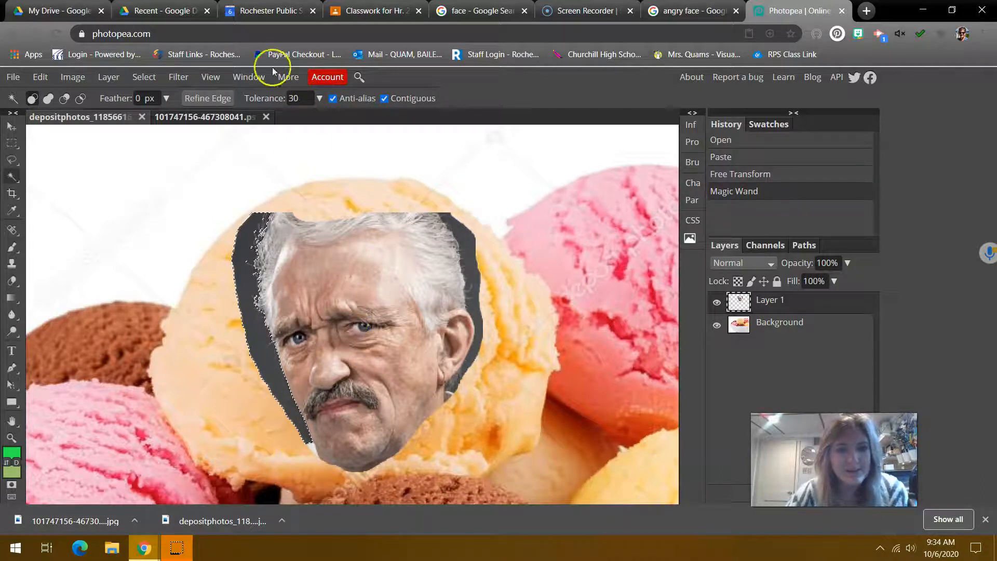
pyautogui.click(299, 101)
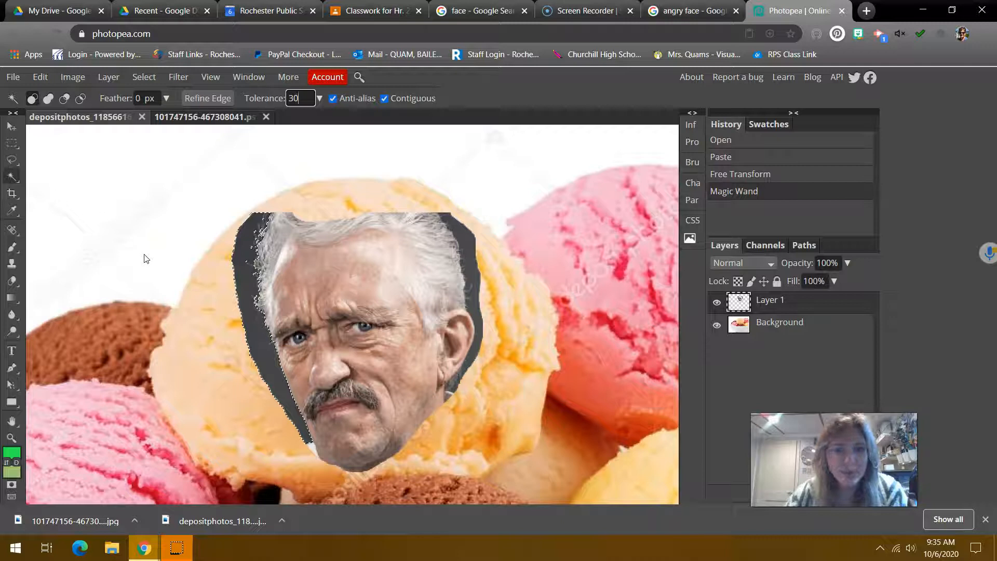
pyautogui.click(251, 238)
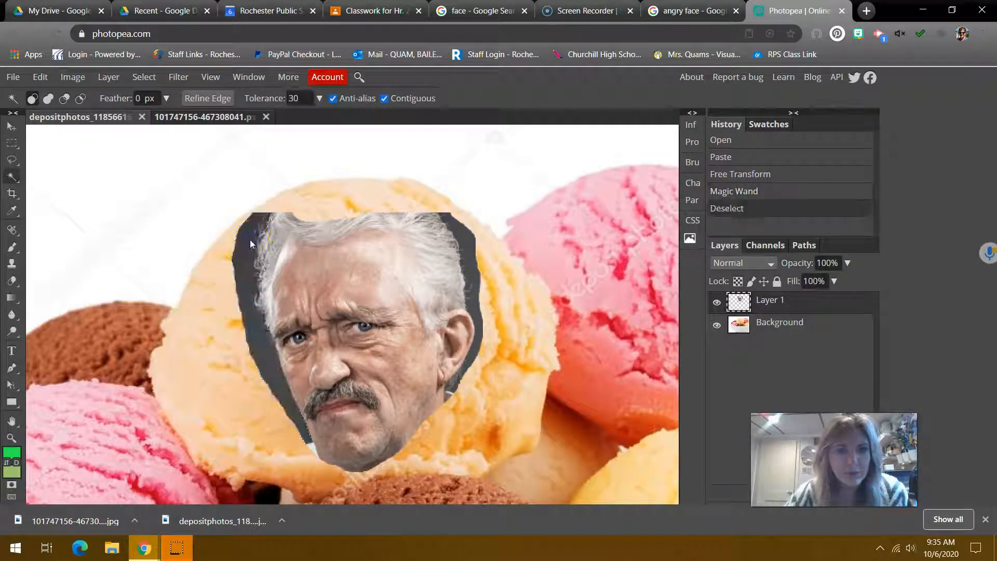
pyautogui.click(247, 299)
pyautogui.press('Delete')
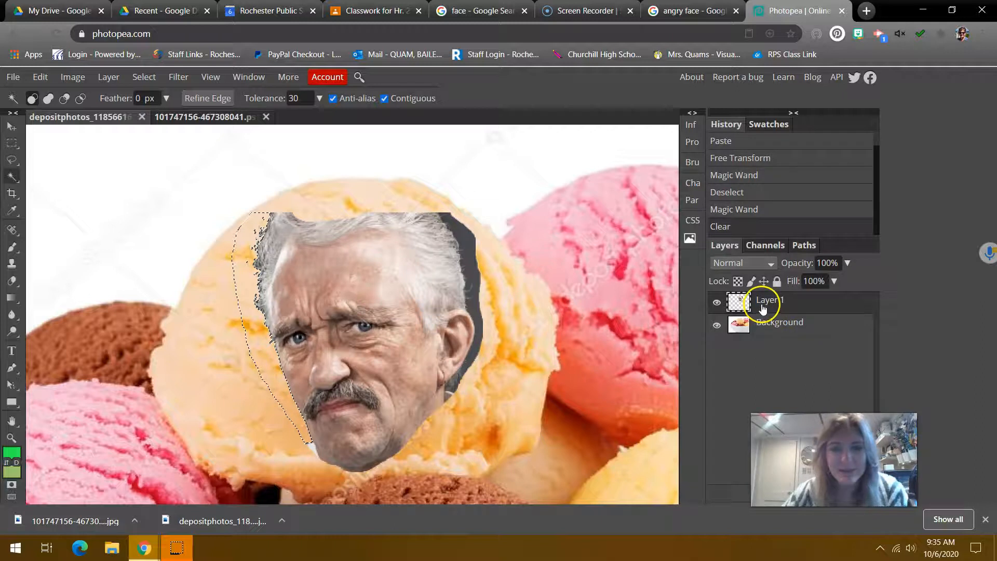
# Delete the dark background along the right side of the head using the Magic Wand, and clear the selection.
pyautogui.click(466, 238)
pyautogui.press('Delete')
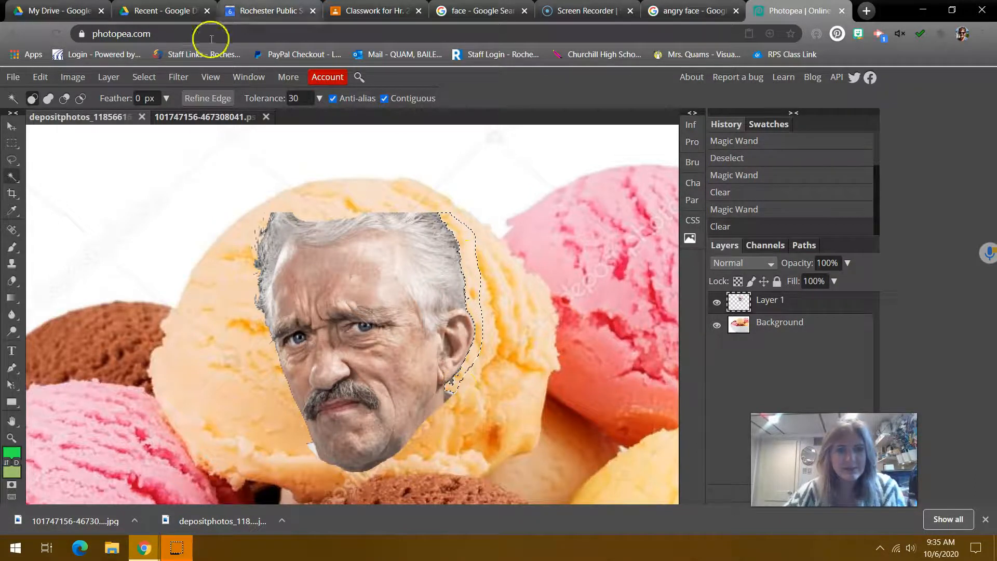
pyautogui.click(144, 78)
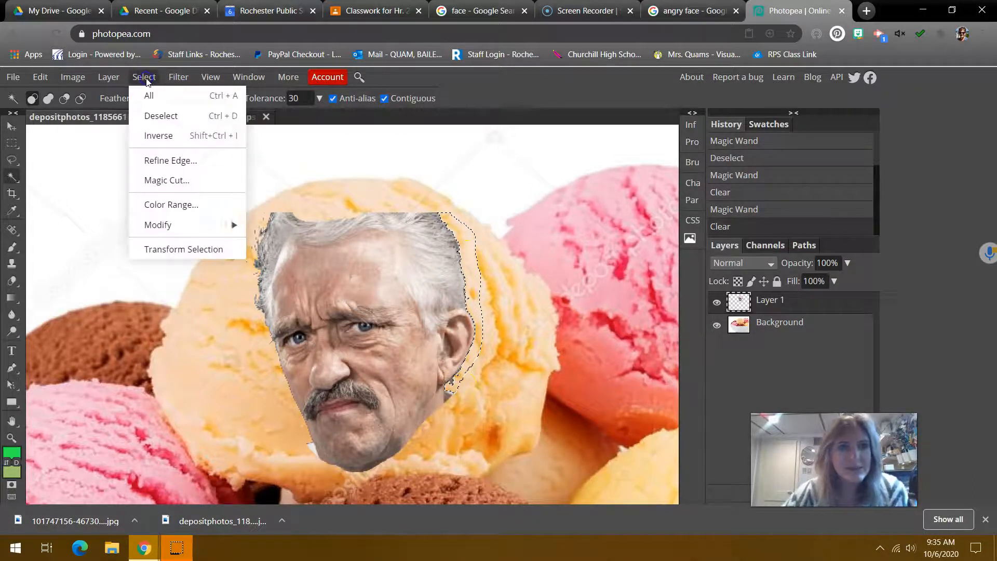
pyautogui.click(161, 118)
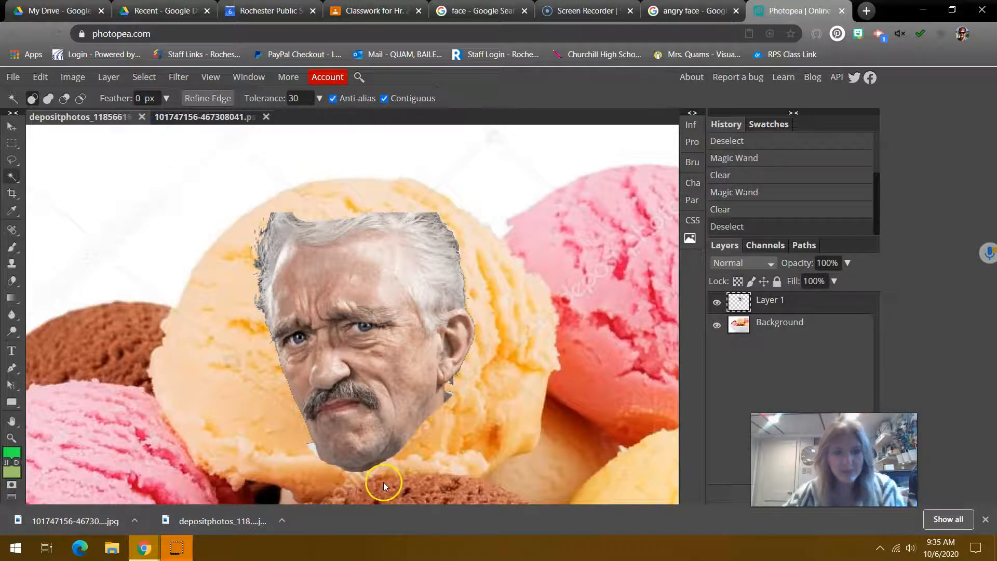
# Erase the leftover background bits below the ear, beside the hair and near the chin with a size 15 Eraser at 100% opacity.
pyautogui.rightClick(11, 281)
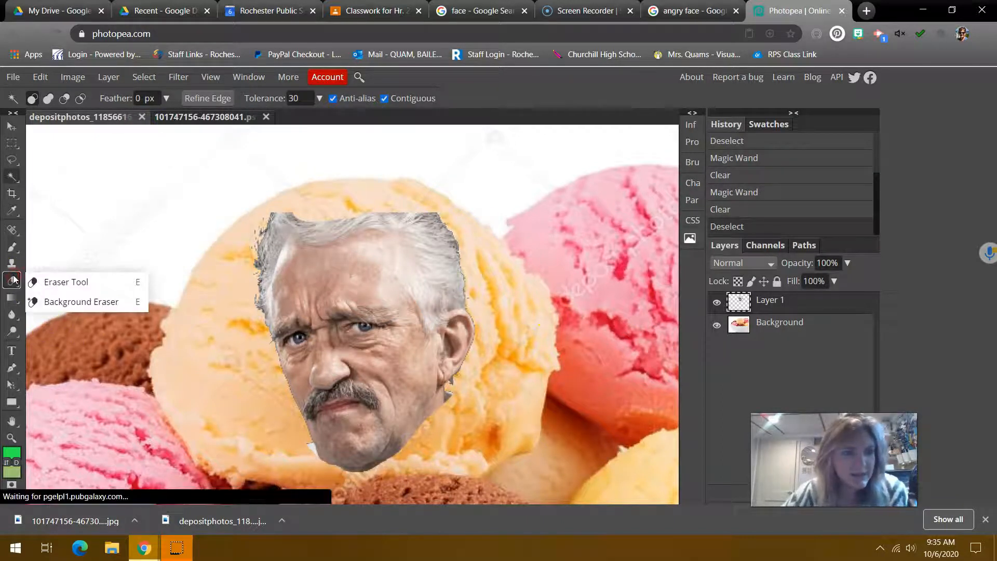
pyautogui.click(47, 280)
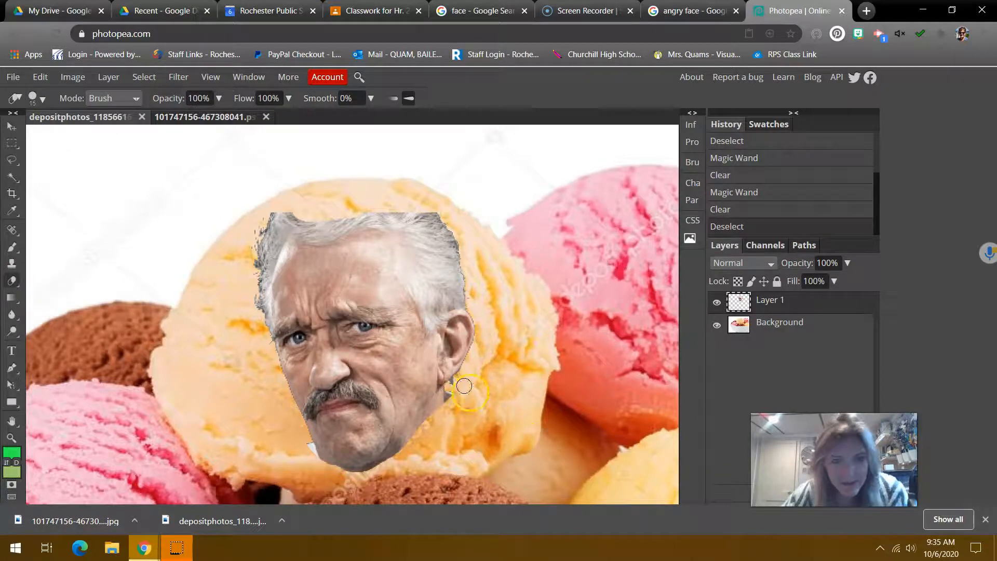
pyautogui.moveTo(451, 384); pyautogui.dragTo(460, 382)
pyautogui.moveTo(257, 217); pyautogui.dragTo(244, 241)
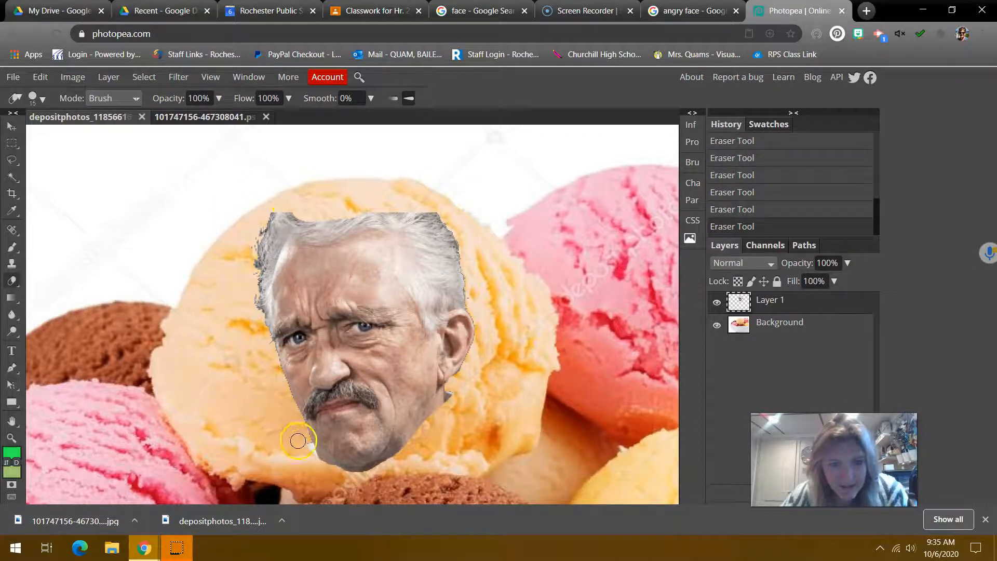
pyautogui.click(310, 447)
pyautogui.click(308, 456)
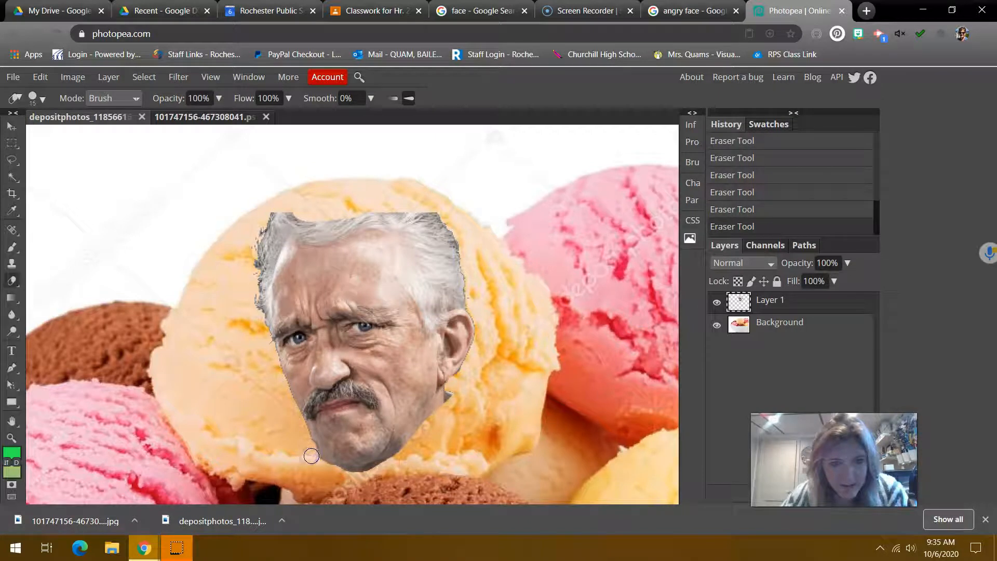
pyautogui.click(454, 398)
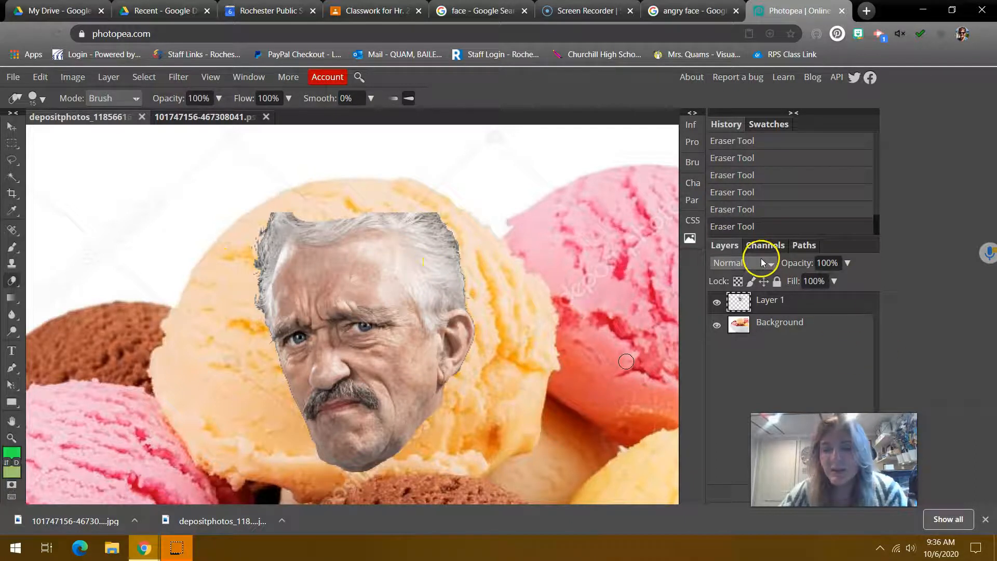
# Recolor the face with a Hue/Saturation adjustment: hue 22, saturation 46 and lightness 5.
pyautogui.click(65, 78)
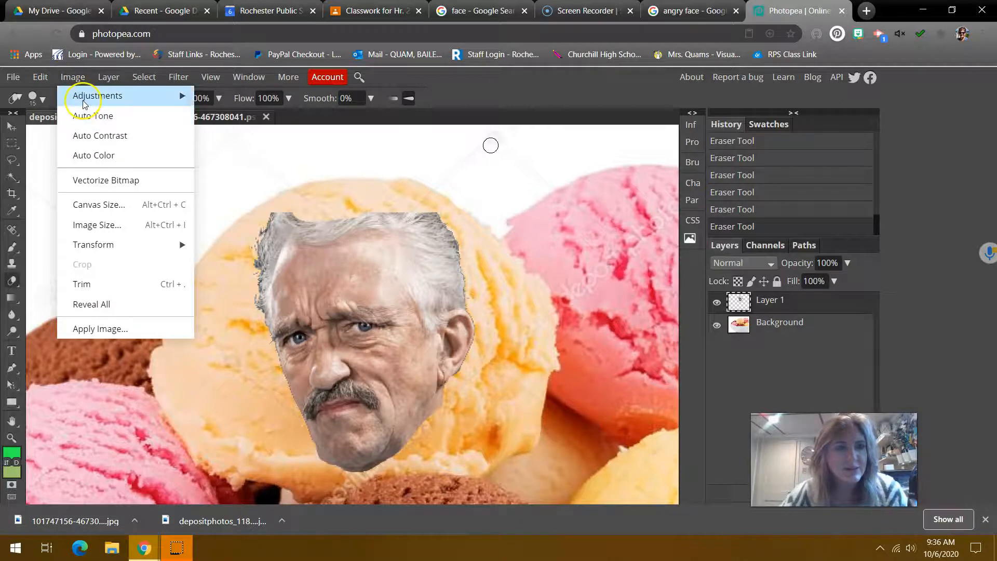
pyautogui.moveTo(86, 98)
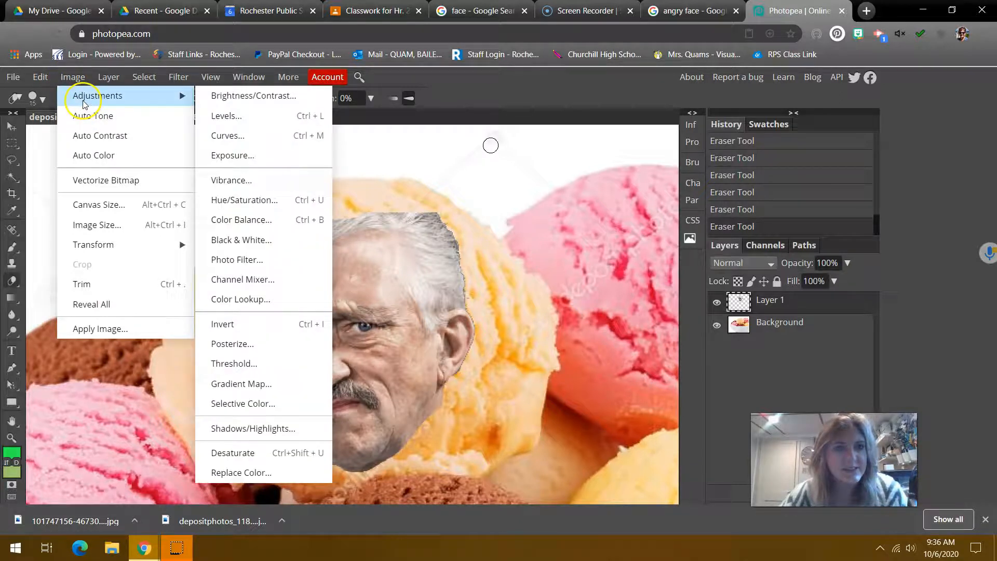
pyautogui.click(266, 201)
pyautogui.moveTo(256, 172); pyautogui.dragTo(767, 146)
pyautogui.moveTo(719, 213); pyautogui.dragTo(734, 213)
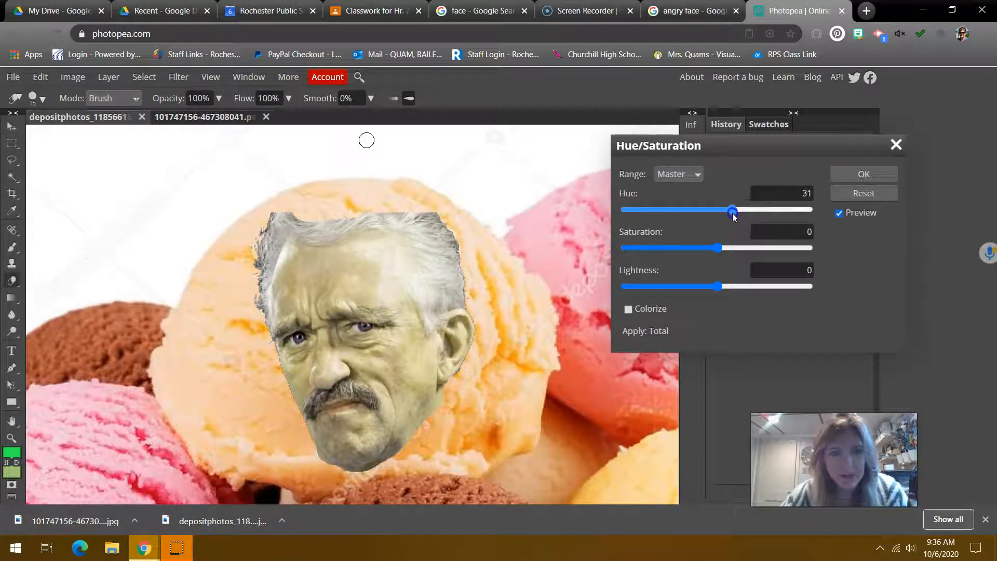
pyautogui.moveTo(732, 216); pyautogui.dragTo(755, 250)
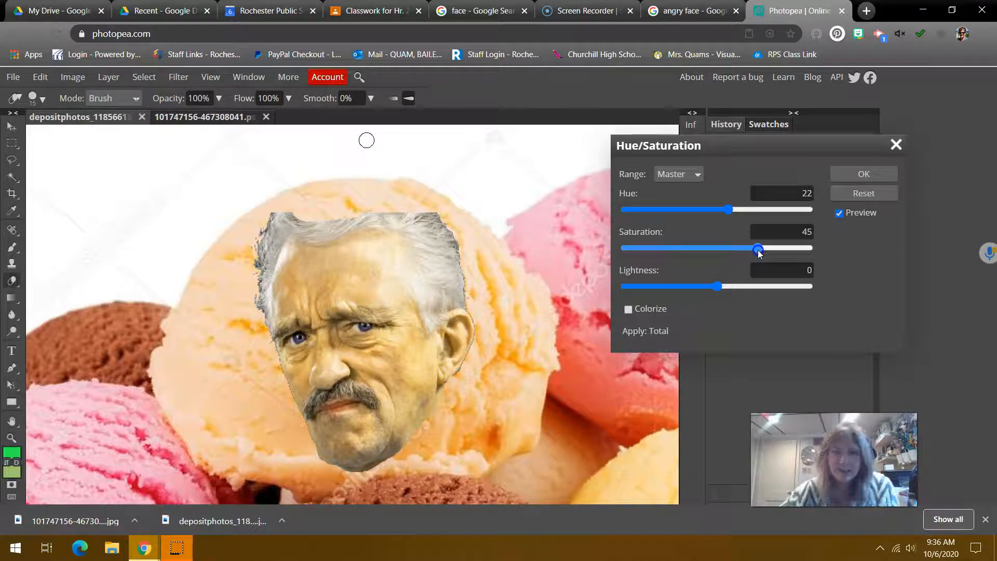
pyautogui.moveTo(716, 286)
pyautogui.mouseDown()
pyautogui.moveTo(707, 286)
pyautogui.moveTo(724, 286)
pyautogui.mouseUp()
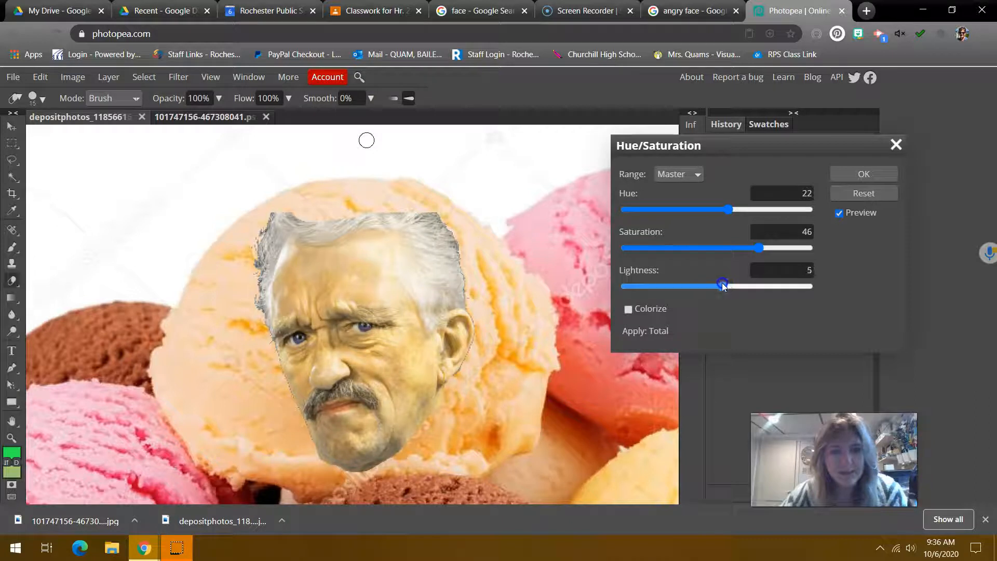
pyautogui.click(860, 172)
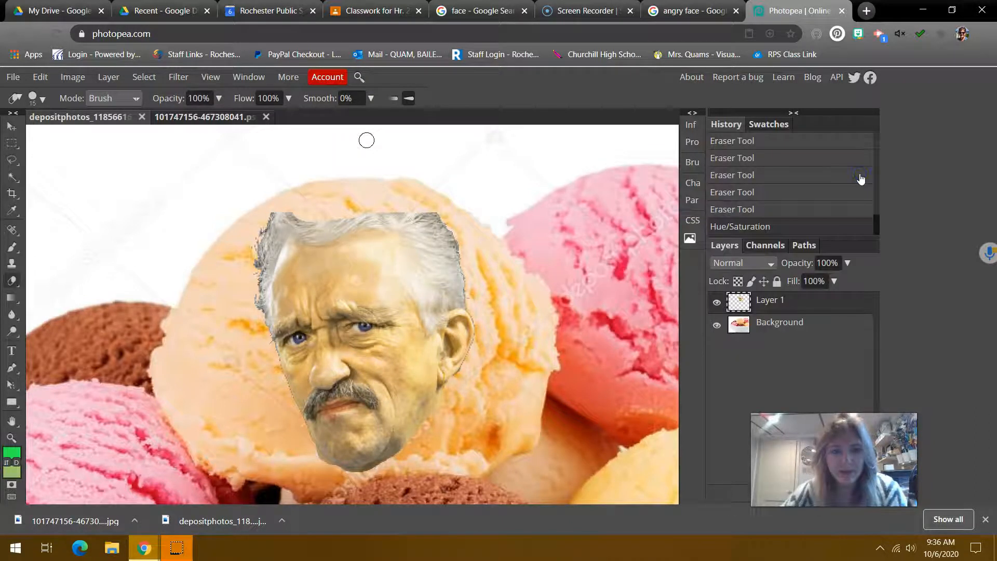
pyautogui.click(258, 468)
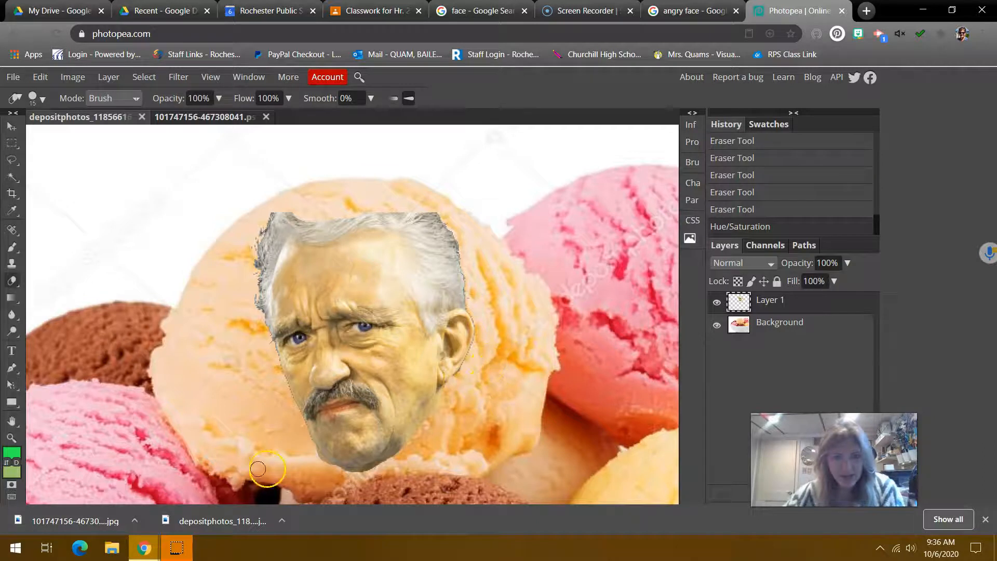
pyautogui.scroll(-1, 472, 374)
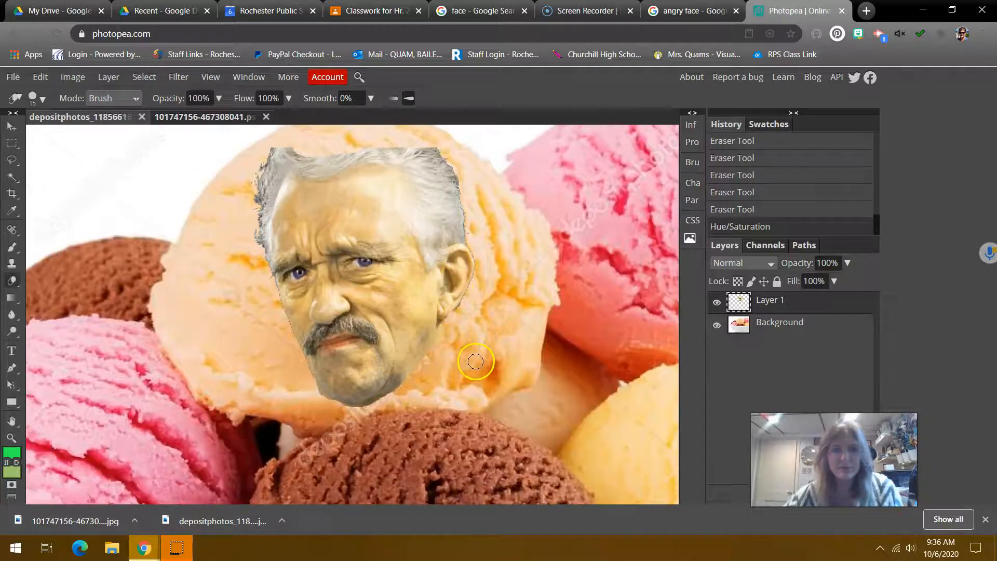
pyautogui.scroll(1, 473, 358)
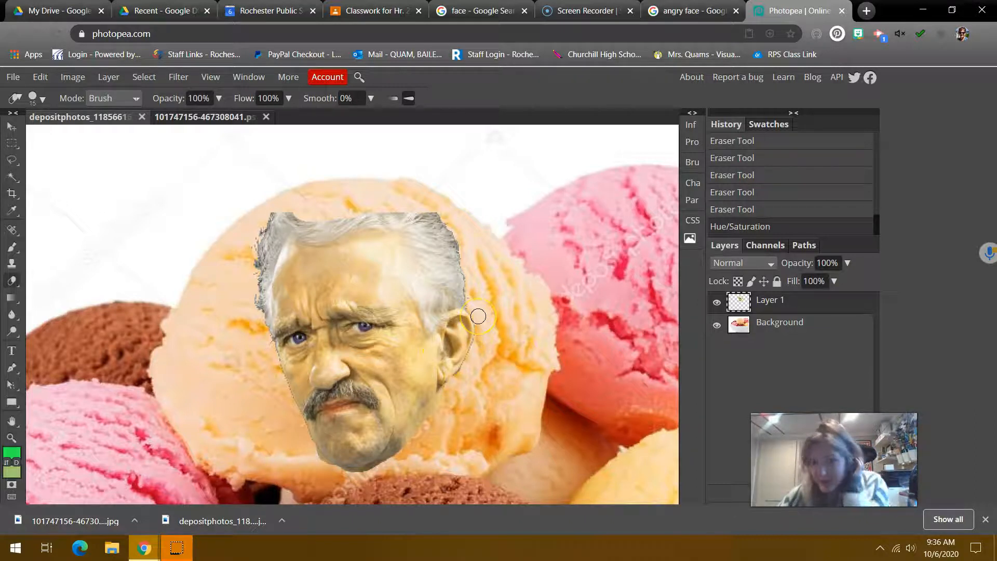
# Try the Darken blend mode on the face layer, and set its blend mode to Multiply.
pyautogui.click(733, 263)
pyautogui.click(729, 283)
pyautogui.click(730, 261)
pyautogui.click(739, 298)
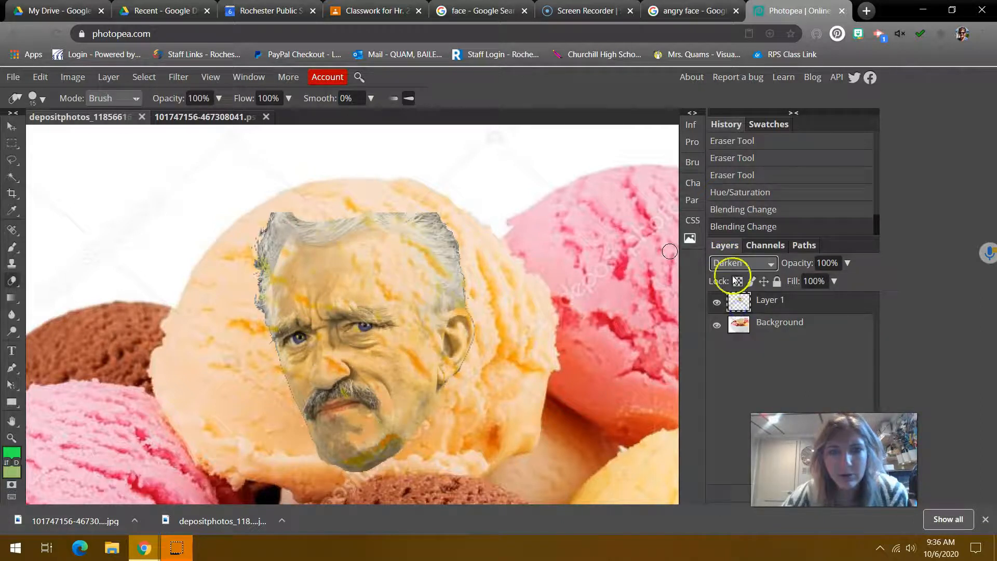
pyautogui.click(726, 262)
pyautogui.click(733, 319)
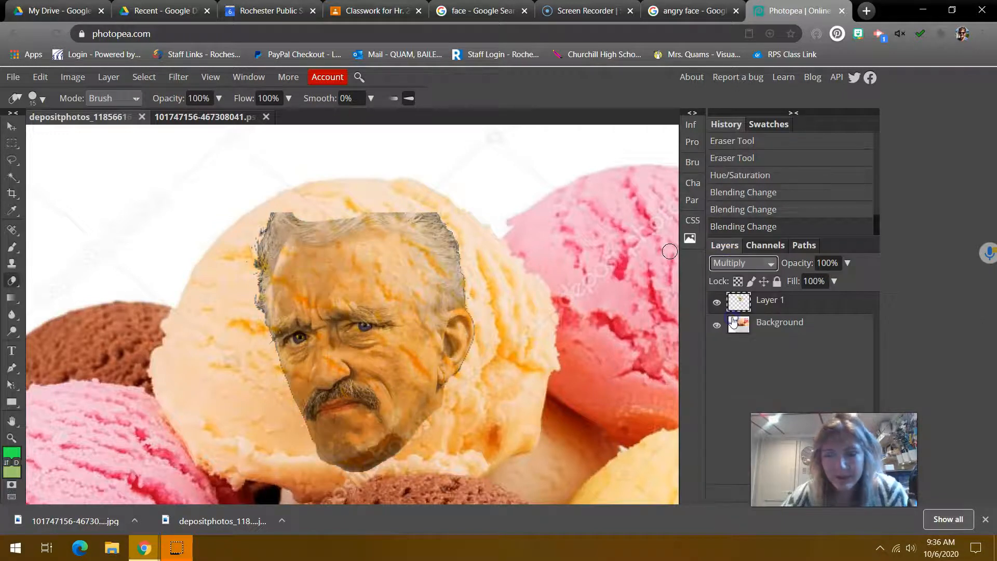
# Try the Color Burn, Linear Burn and Darker Color blend modes on the face layer.
pyautogui.click(729, 262)
pyautogui.click(735, 335)
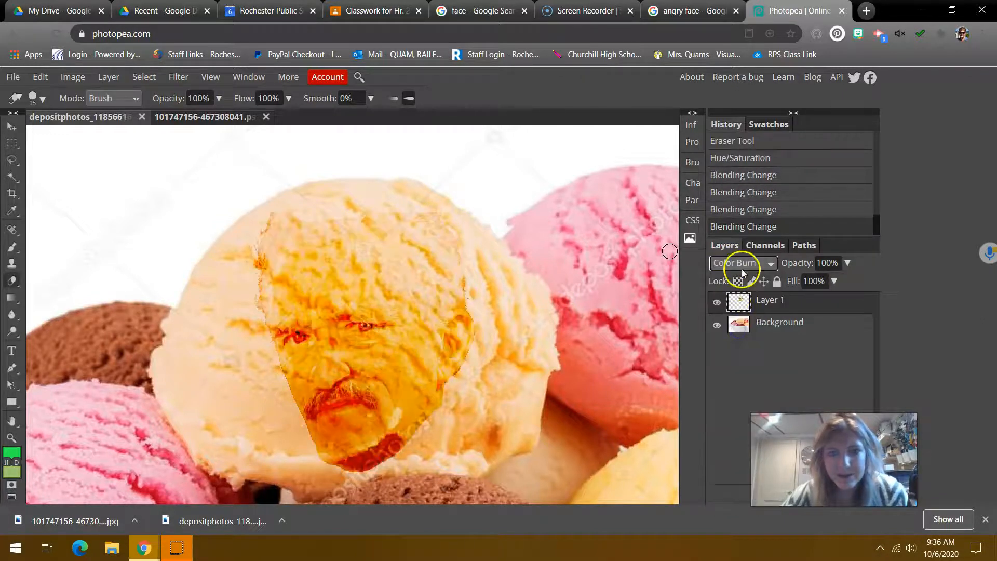
pyautogui.click(742, 265)
pyautogui.click(734, 347)
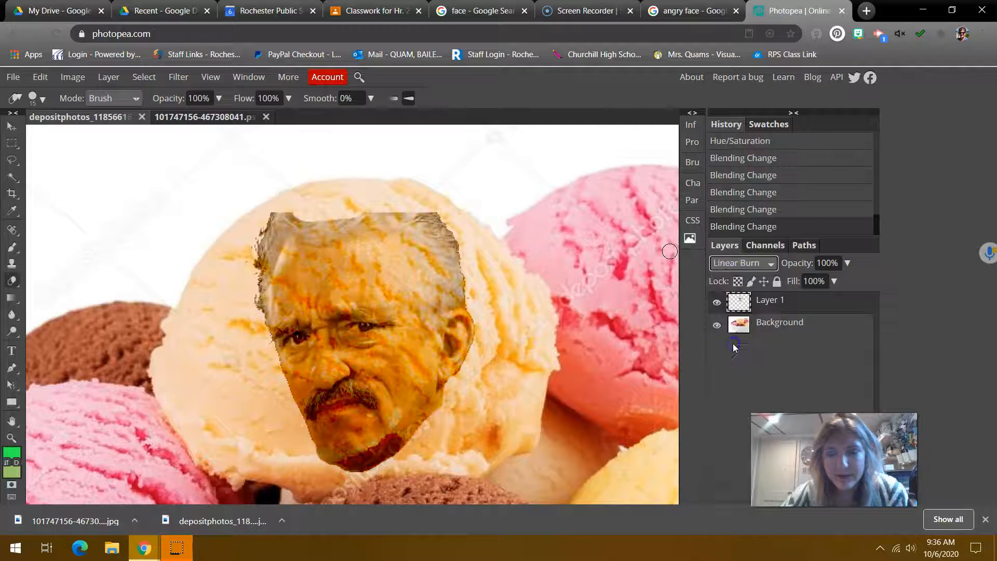
pyautogui.click(727, 263)
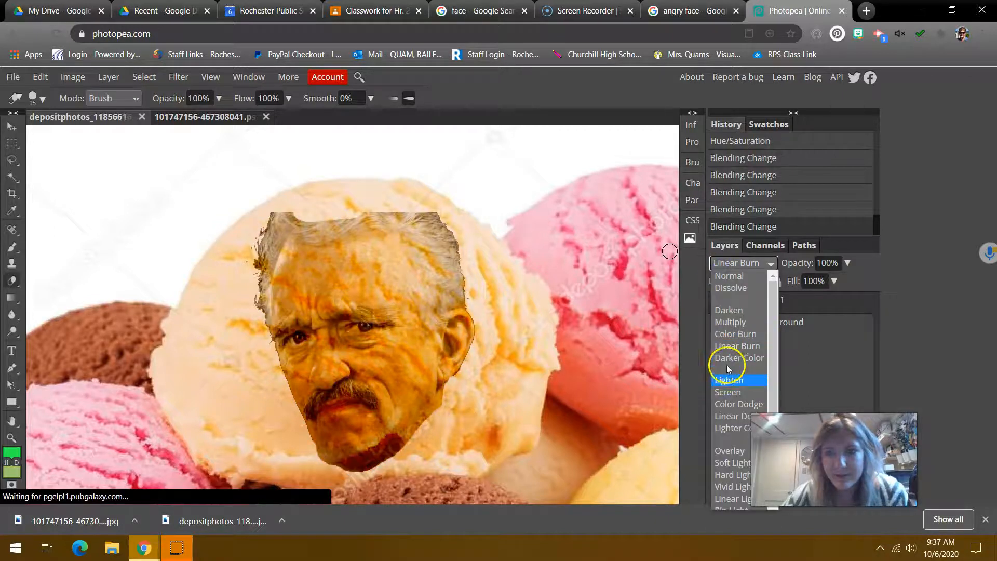
pyautogui.click(729, 358)
# Try the Lighten, Screen and Color Dodge blend modes on the face layer.
pyautogui.click(742, 262)
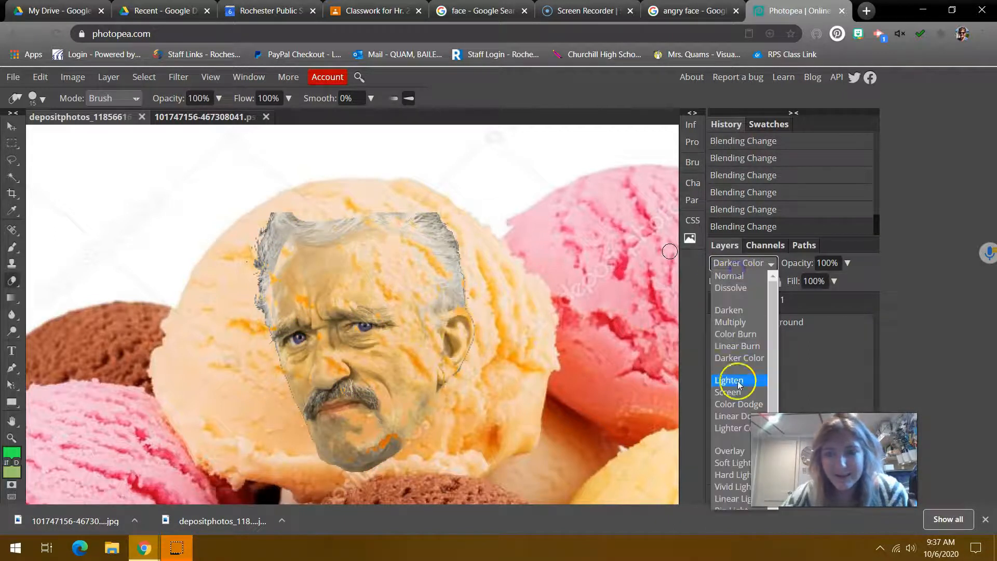
pyautogui.click(739, 381)
pyautogui.click(740, 262)
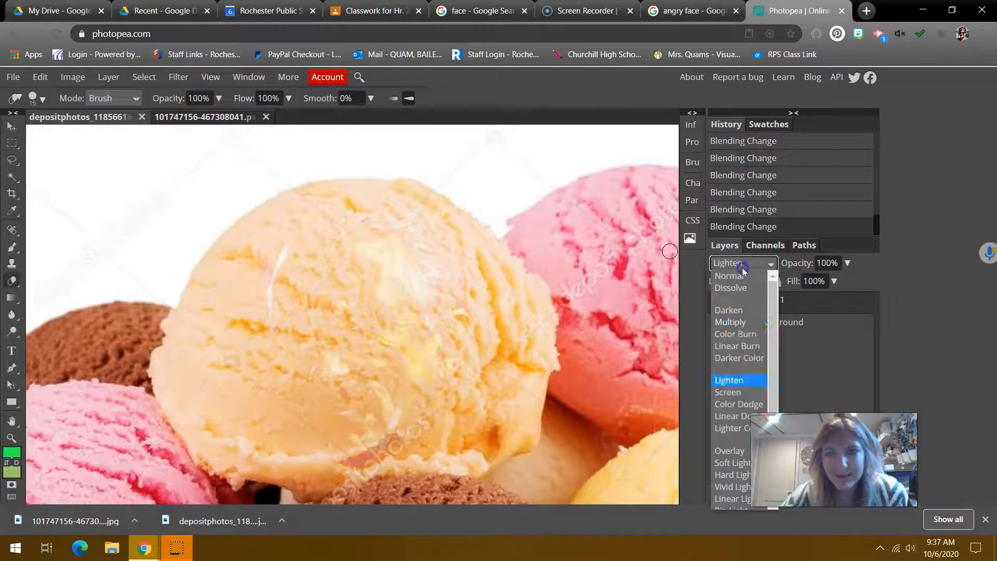
pyautogui.click(743, 396)
pyautogui.click(736, 261)
pyautogui.click(732, 392)
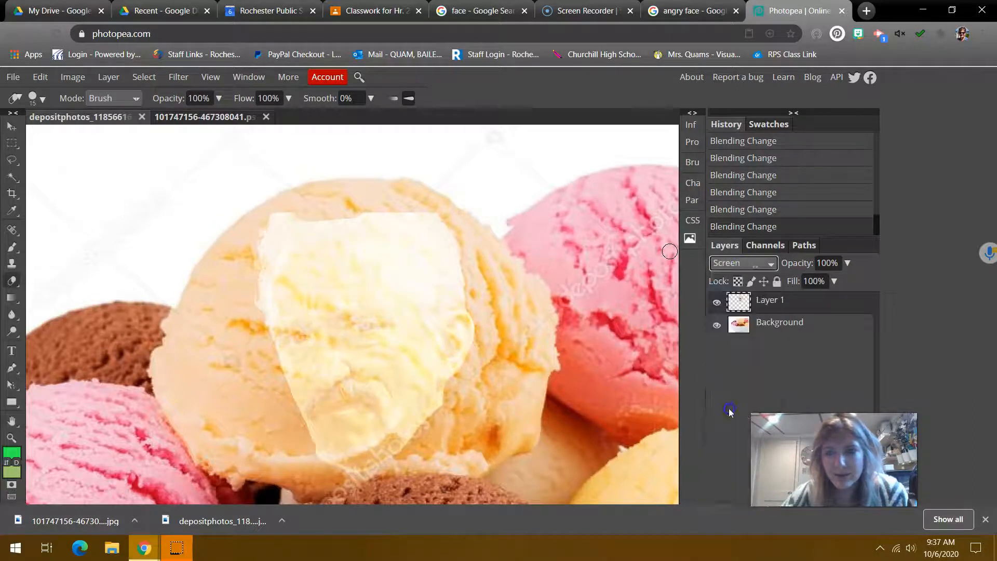
# Try the Overlay, Soft Light and Linear Light blend modes on the face layer.
pyautogui.click(734, 263)
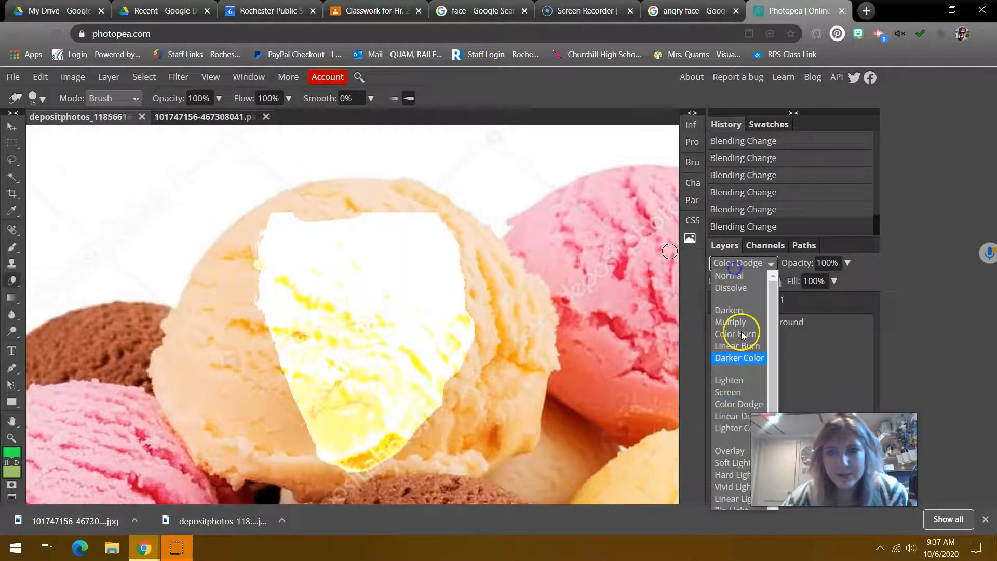
pyautogui.click(728, 450)
pyautogui.click(730, 263)
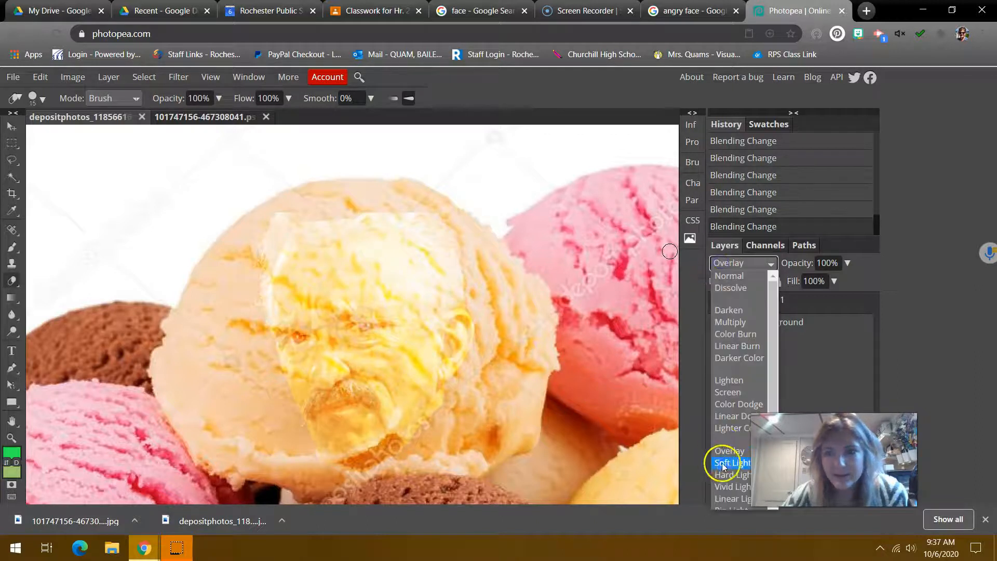
pyautogui.click(723, 464)
pyautogui.click(733, 263)
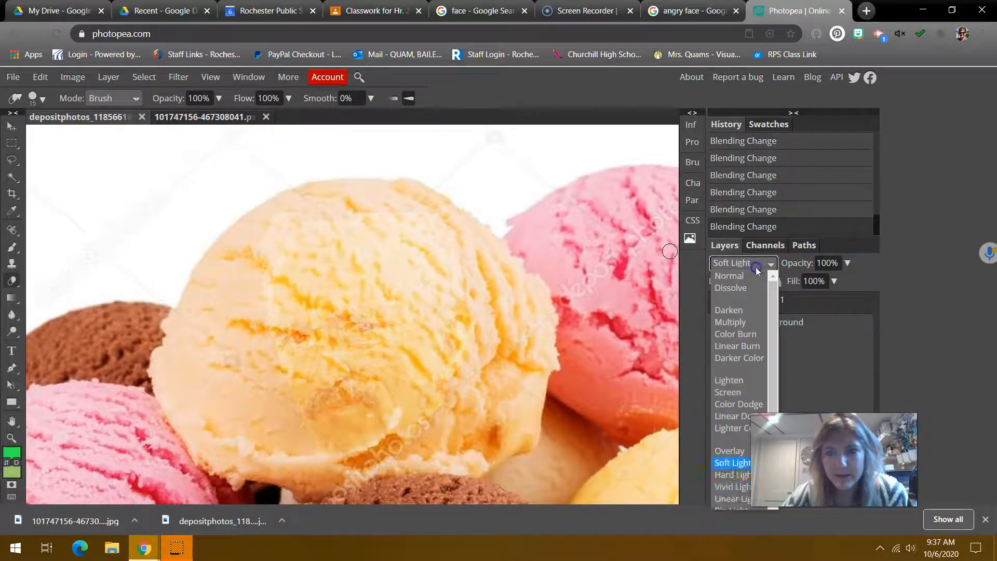
pyautogui.click(725, 497)
# Try the Hue blend mode on the face layer, and set its blend mode back to Multiply.
pyautogui.click(742, 263)
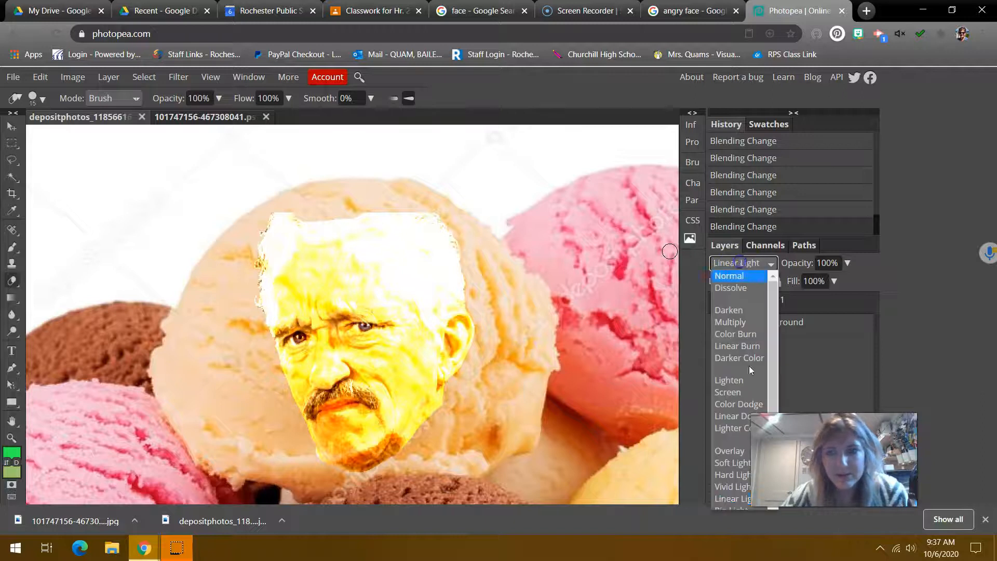
pyautogui.scroll(-3, 726, 441)
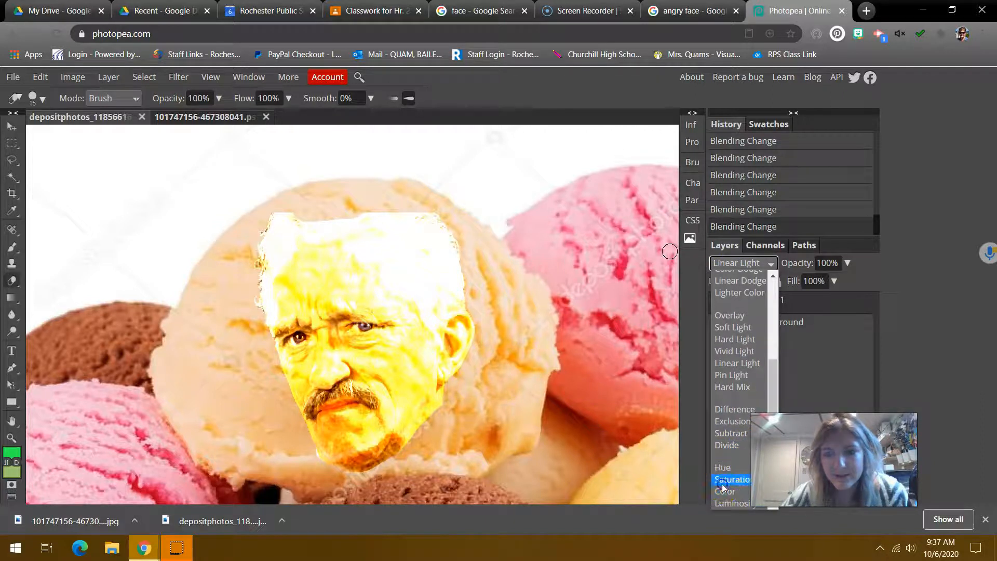
pyautogui.click(725, 479)
pyautogui.click(732, 263)
pyautogui.click(724, 491)
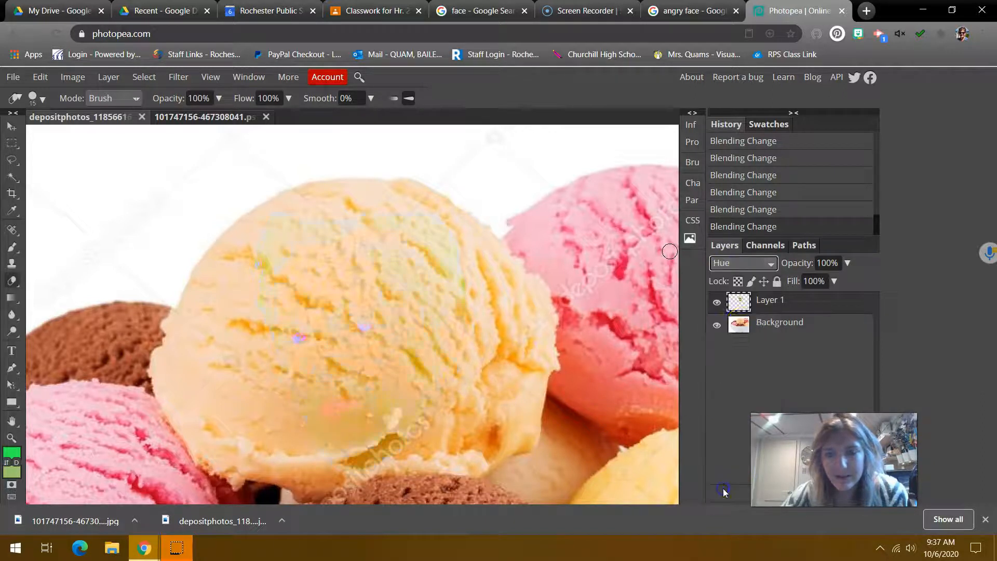
pyautogui.click(729, 263)
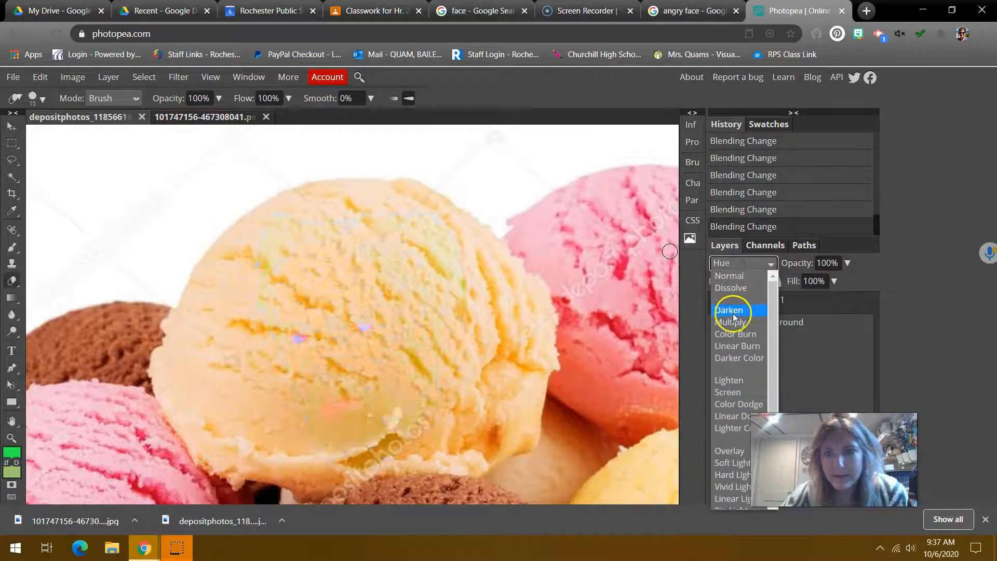
pyautogui.click(732, 322)
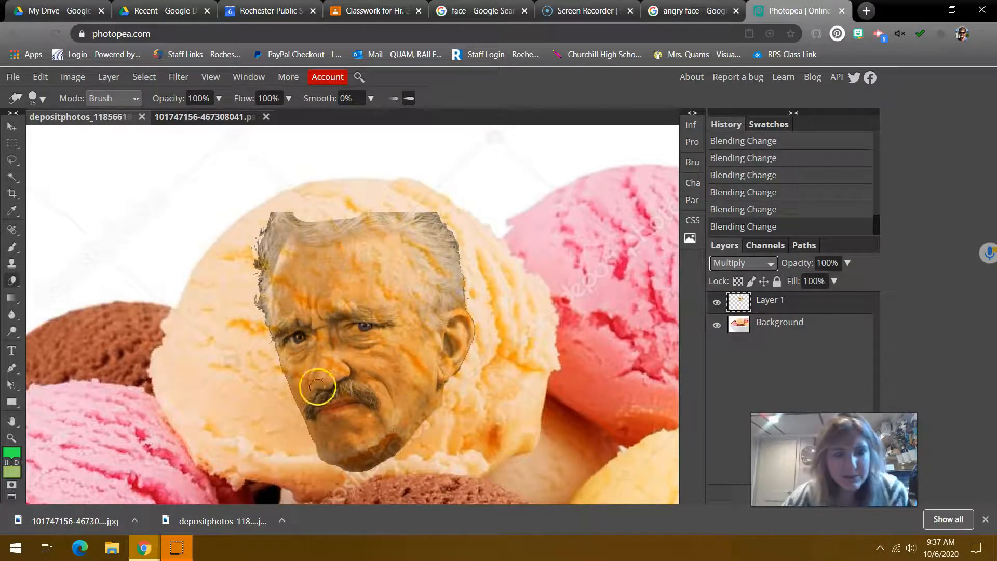
# Brighten the face with a Brightness/Contrast adjustment: brightness about 62 and contrast 21.
pyautogui.click(73, 77)
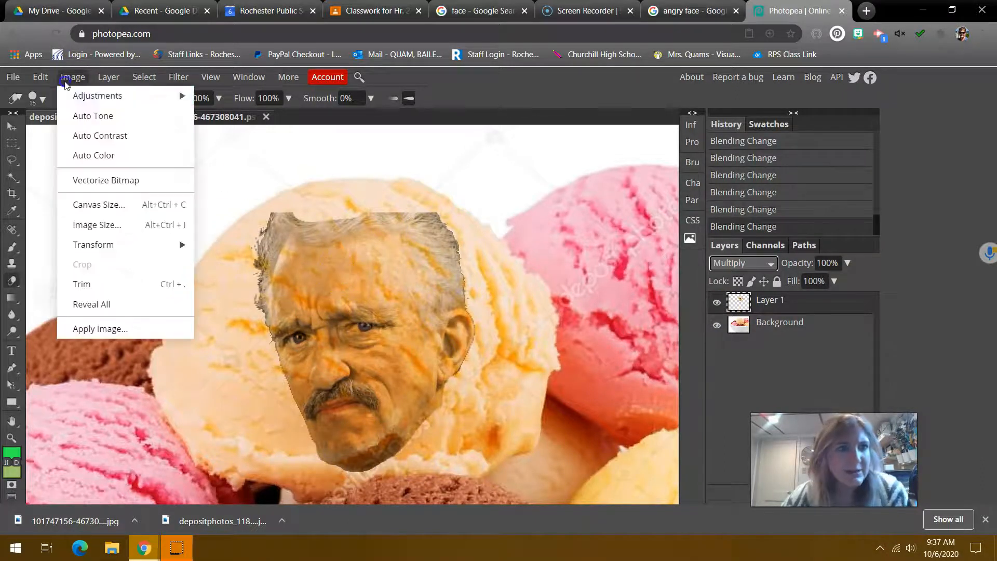
pyautogui.moveTo(99, 96)
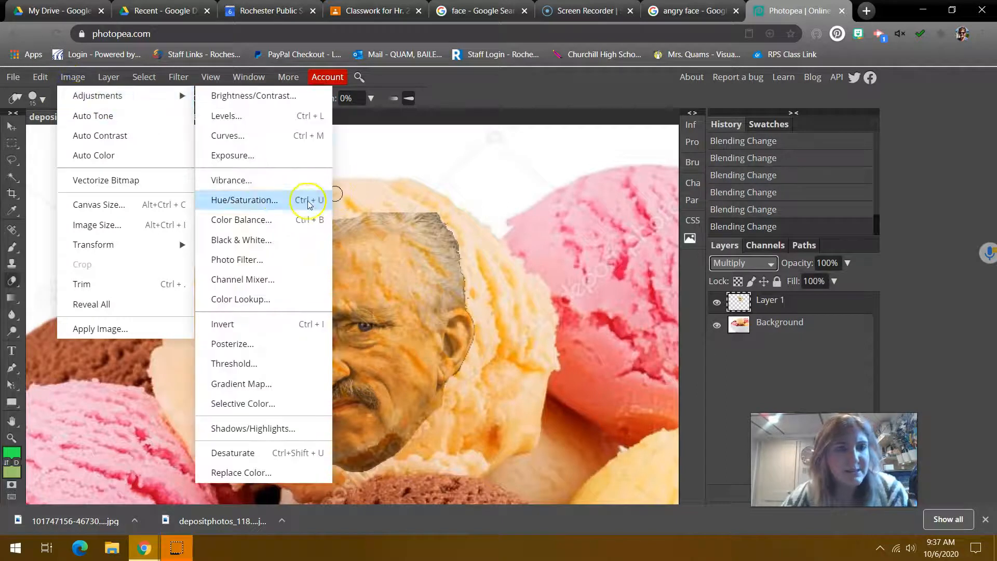
pyautogui.click(266, 96)
pyautogui.moveTo(213, 260)
pyautogui.mouseDown()
pyautogui.moveTo(153, 249)
pyautogui.moveTo(223, 259)
pyautogui.mouseUp()
pyautogui.moveTo(204, 220); pyautogui.dragTo(251, 220)
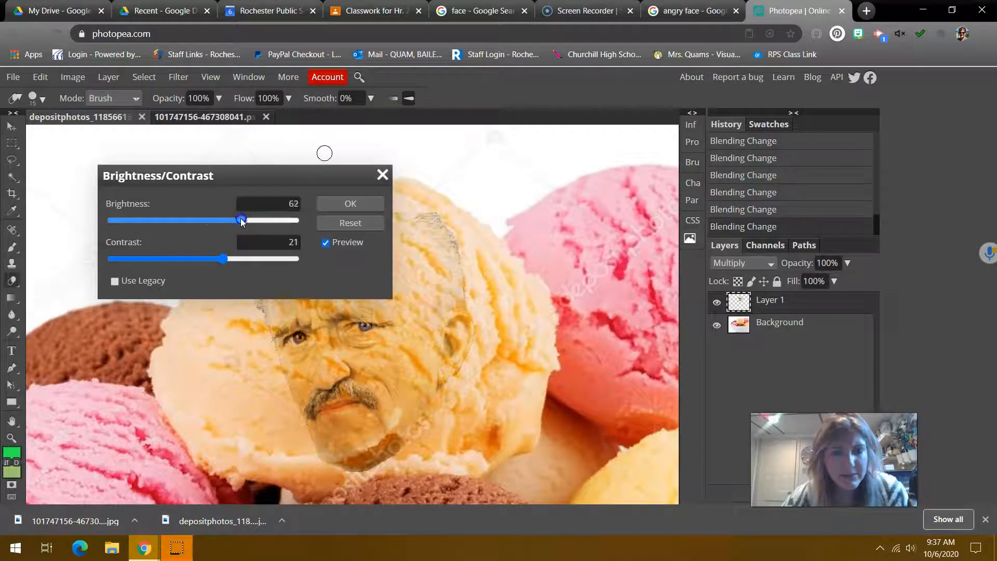
pyautogui.click(350, 203)
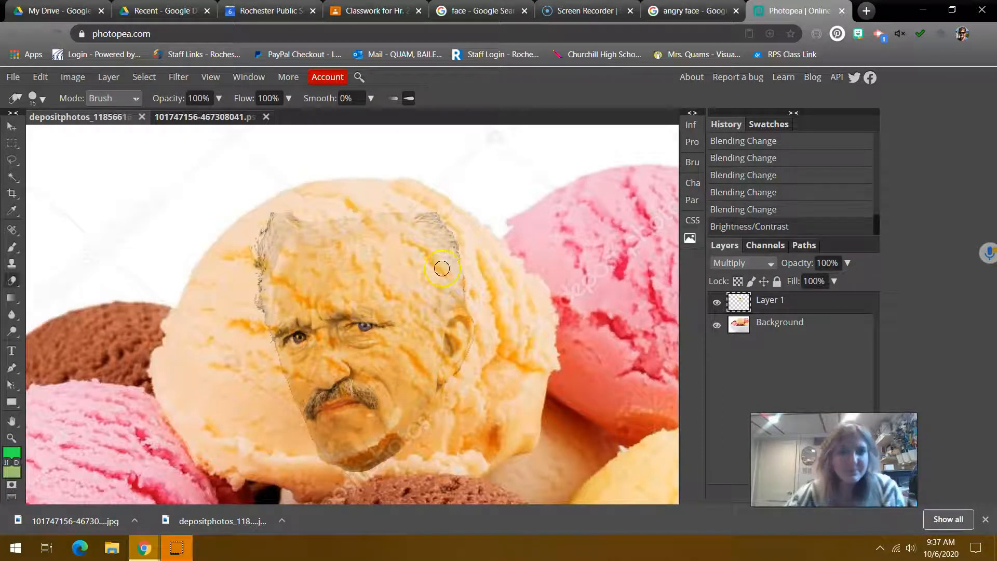
# Erase the hair, forehead, ear and jaw around the facial features with a soft Eraser of 112 px and 0% hardness.
pyautogui.click(12, 437)
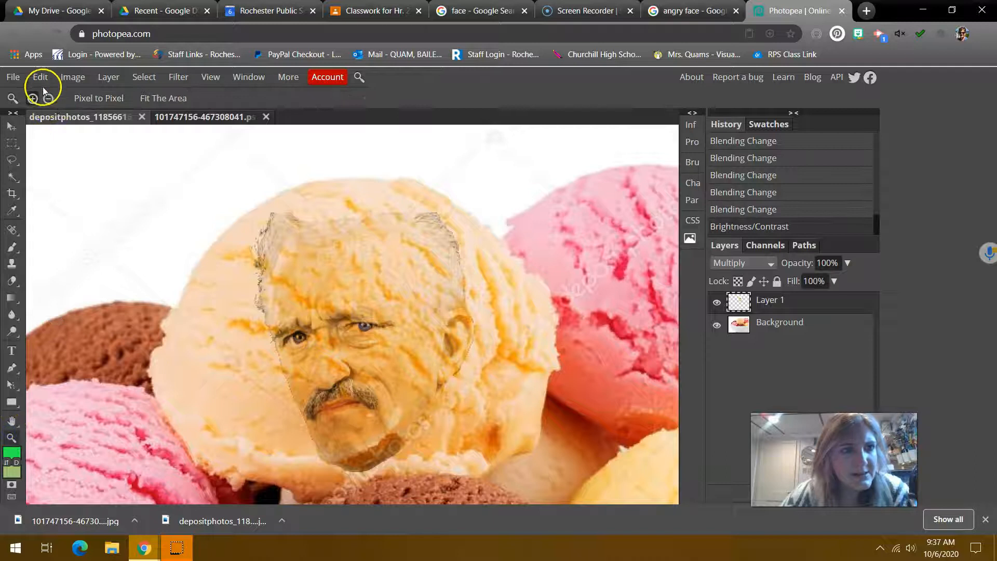
pyautogui.click(345, 272)
pyautogui.scroll(-3, 467, 342)
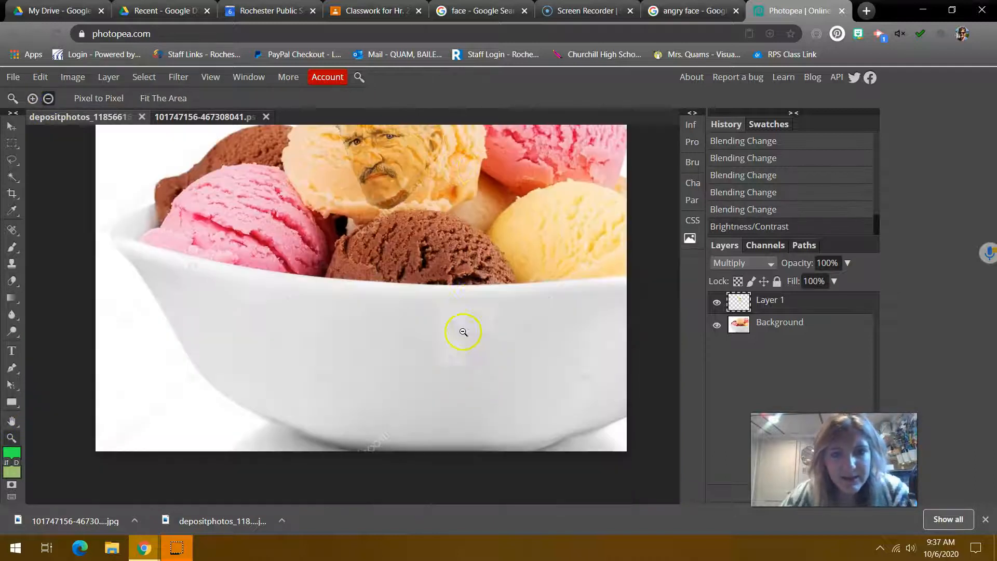
pyautogui.scroll(3, 452, 284)
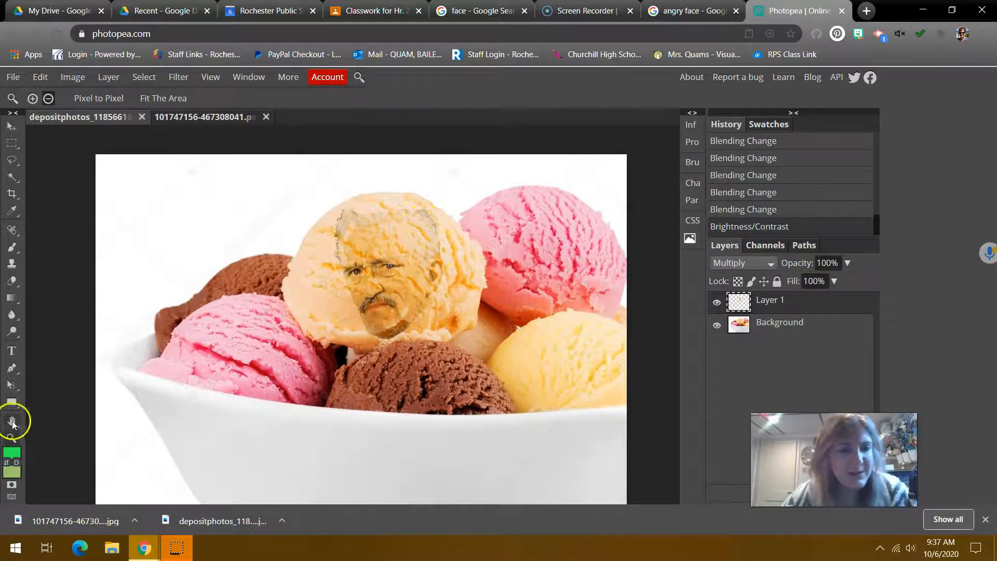
pyautogui.click(372, 249)
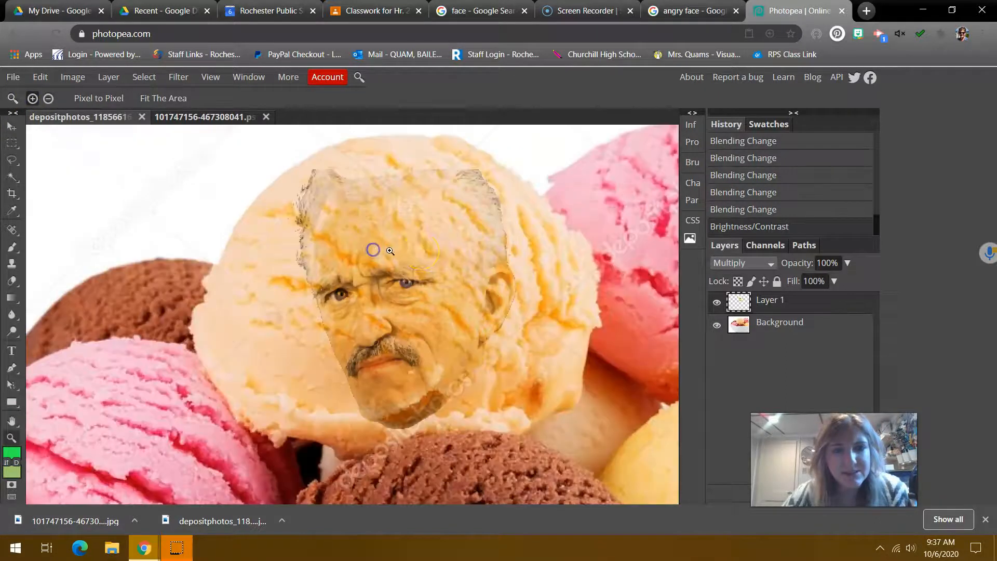
pyautogui.click(12, 281)
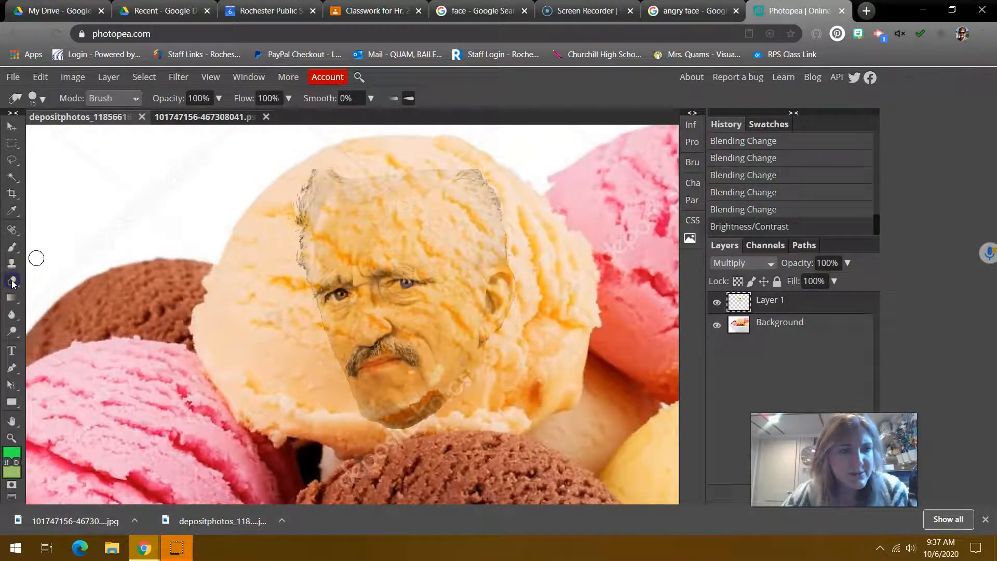
pyautogui.click(42, 101)
pyautogui.moveTo(65, 135)
pyautogui.mouseDown()
pyautogui.moveTo(109, 134)
pyautogui.moveTo(99, 134)
pyautogui.mouseUp()
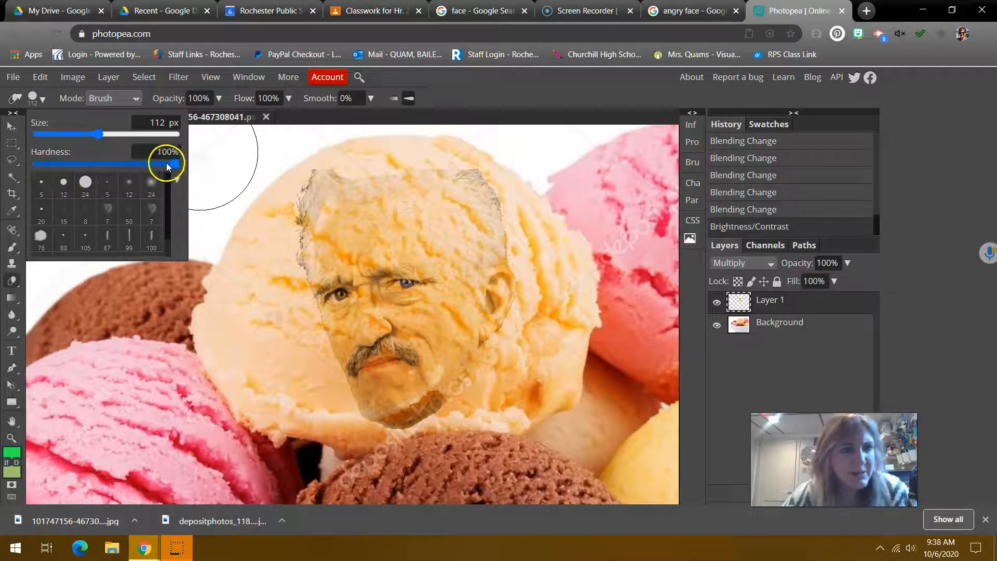
pyautogui.moveTo(174, 164)
pyautogui.mouseDown()
pyautogui.moveTo(73, 163)
pyautogui.moveTo(15, 149)
pyautogui.mouseUp()
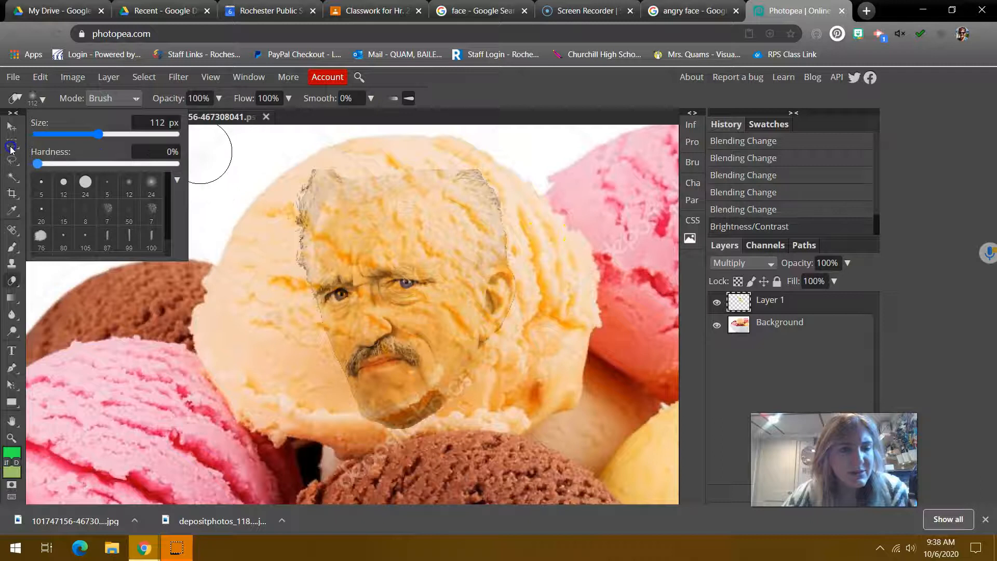
pyautogui.click(497, 150)
pyautogui.moveTo(496, 150)
pyautogui.mouseDown()
pyautogui.moveTo(533, 198)
pyautogui.moveTo(521, 183)
pyautogui.moveTo(531, 251)
pyautogui.moveTo(525, 301)
pyautogui.moveTo(518, 265)
pyautogui.moveTo(516, 322)
pyautogui.moveTo(522, 297)
pyautogui.moveTo(485, 366)
pyautogui.mouseUp()
pyautogui.moveTo(445, 424)
pyautogui.mouseDown()
pyautogui.moveTo(430, 441)
pyautogui.moveTo(486, 386)
pyautogui.moveTo(437, 430)
pyautogui.moveTo(371, 450)
pyautogui.moveTo(343, 439)
pyautogui.moveTo(364, 447)
pyautogui.moveTo(325, 396)
pyautogui.mouseUp()
pyautogui.moveTo(443, 165)
pyautogui.mouseDown()
pyautogui.moveTo(369, 139)
pyautogui.moveTo(307, 169)
pyautogui.moveTo(260, 218)
pyautogui.moveTo(276, 231)
pyautogui.moveTo(274, 263)
pyautogui.mouseUp()
pyautogui.click(274, 258)
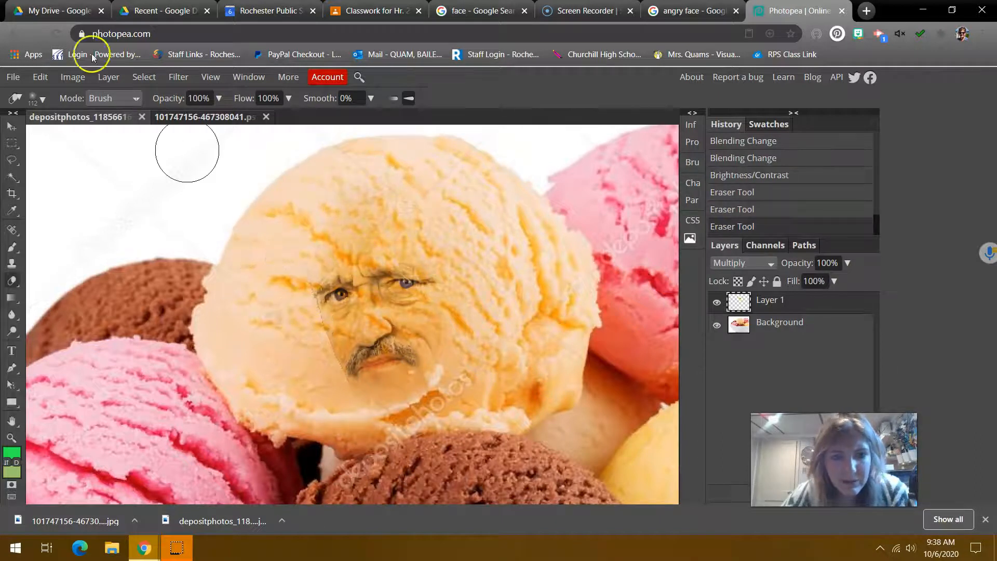
# Erase the remaining face edges beside the eye, along the jaw and on the cheek with a soft 22 px Eraser.
pyautogui.click(39, 98)
pyautogui.moveTo(94, 134)
pyautogui.mouseDown()
pyautogui.moveTo(54, 134)
pyautogui.moveTo(67, 134)
pyautogui.mouseUp()
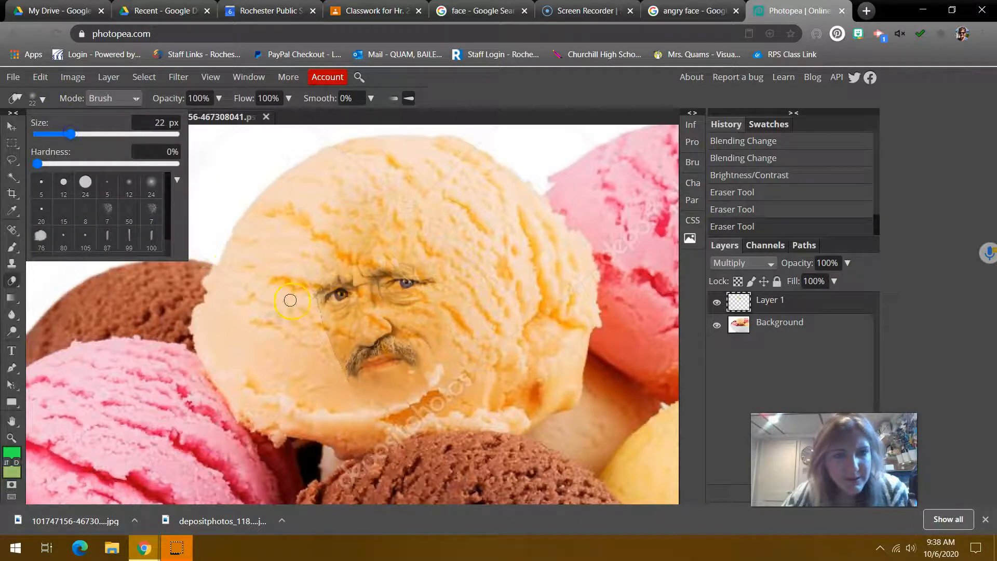
pyautogui.click(303, 284)
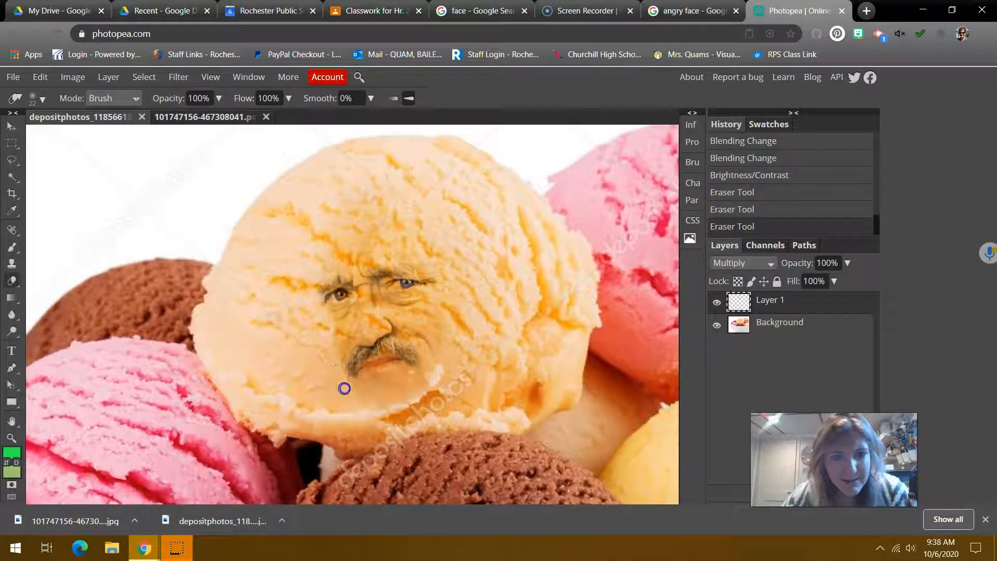
pyautogui.moveTo(546, 400); pyautogui.dragTo(554, 414)
pyautogui.moveTo(446, 340)
pyautogui.mouseDown()
pyautogui.moveTo(458, 367)
pyautogui.moveTo(470, 343)
pyautogui.mouseUp()
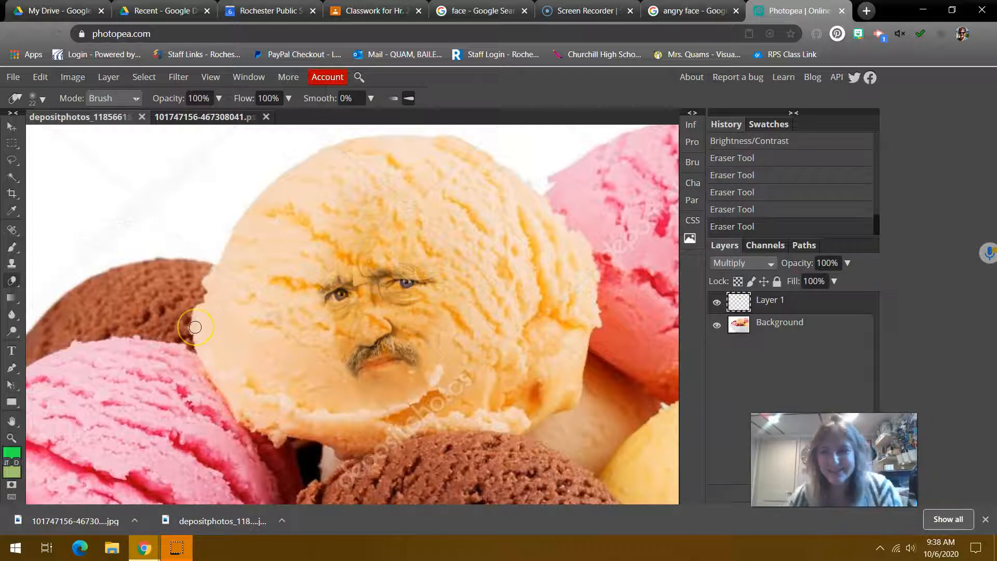
# Enlarge the face to about 136% width and 135% height with Free Transform, and place it at about X 581, Y 206 px on the scoop.
pyautogui.hotkey('ctrl', 't')
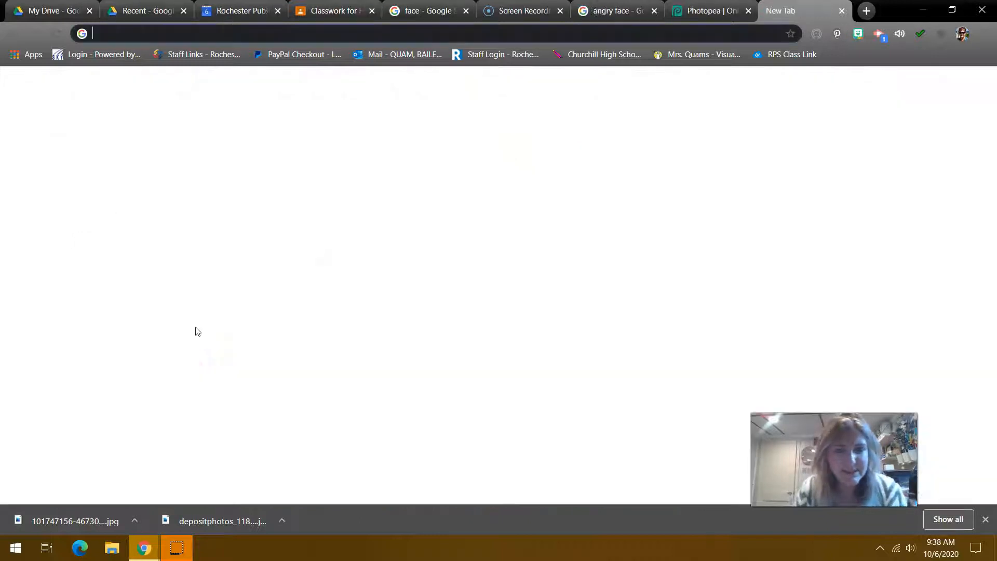
pyautogui.click(840, 11)
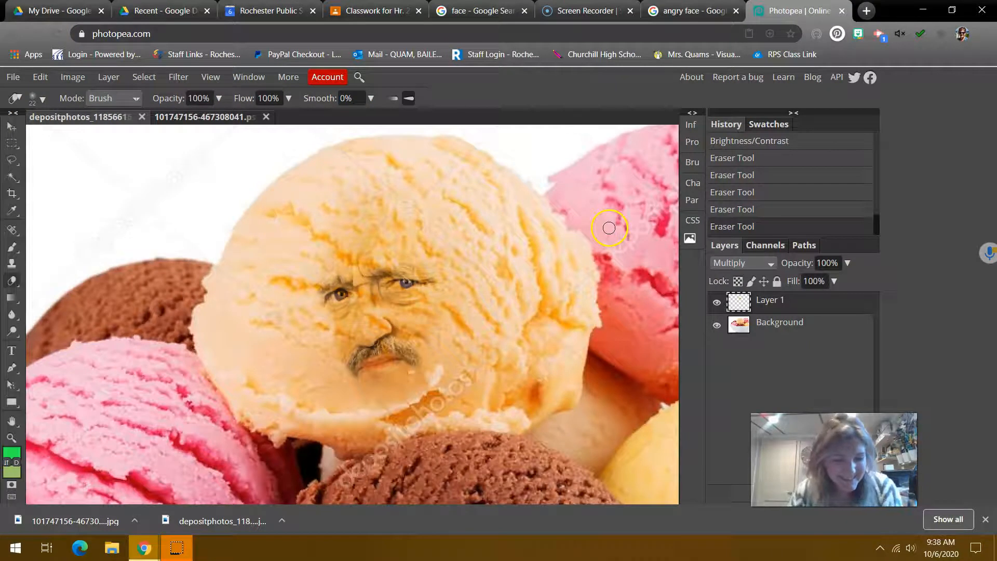
pyautogui.hotkey('ctrl', 't')
pyautogui.moveTo(507, 167); pyautogui.dragTo(583, 171)
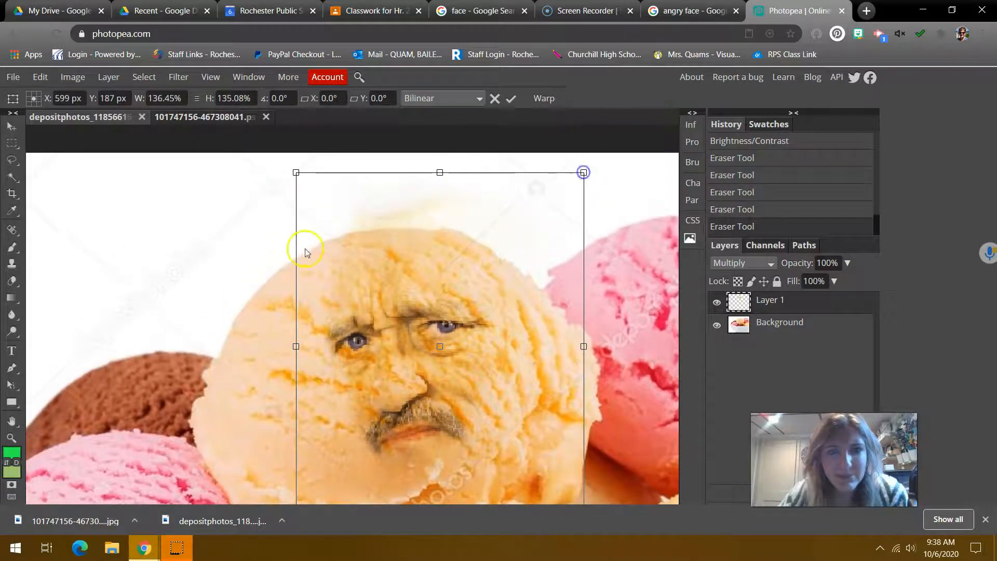
pyautogui.scroll(-3, 460, 252)
pyautogui.scroll(1, 467, 244)
pyautogui.moveTo(475, 284); pyautogui.dragTo(456, 304)
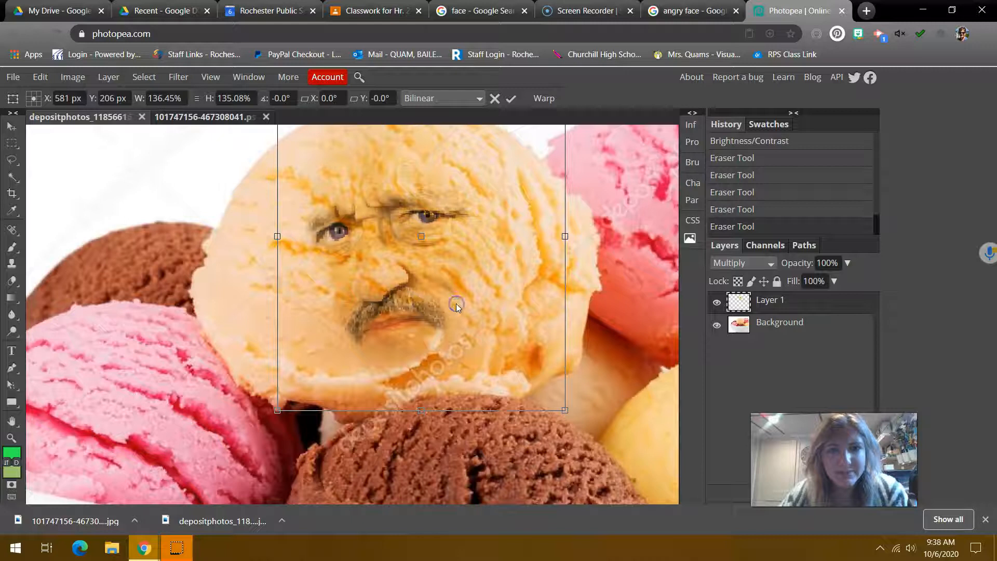
pyautogui.press('Return')
pyautogui.scroll(3, 441, 283)
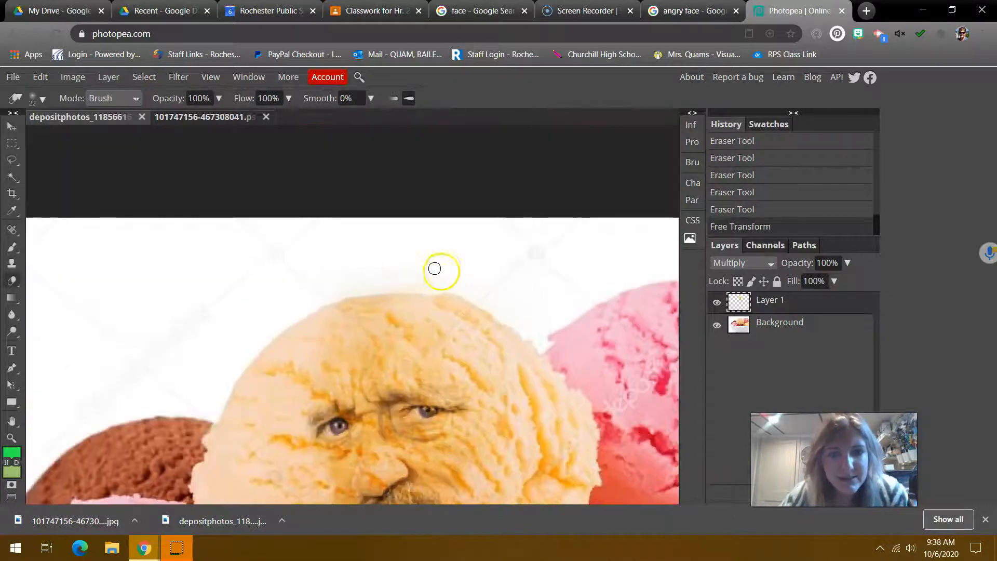
pyautogui.scroll(-3, 374, 272)
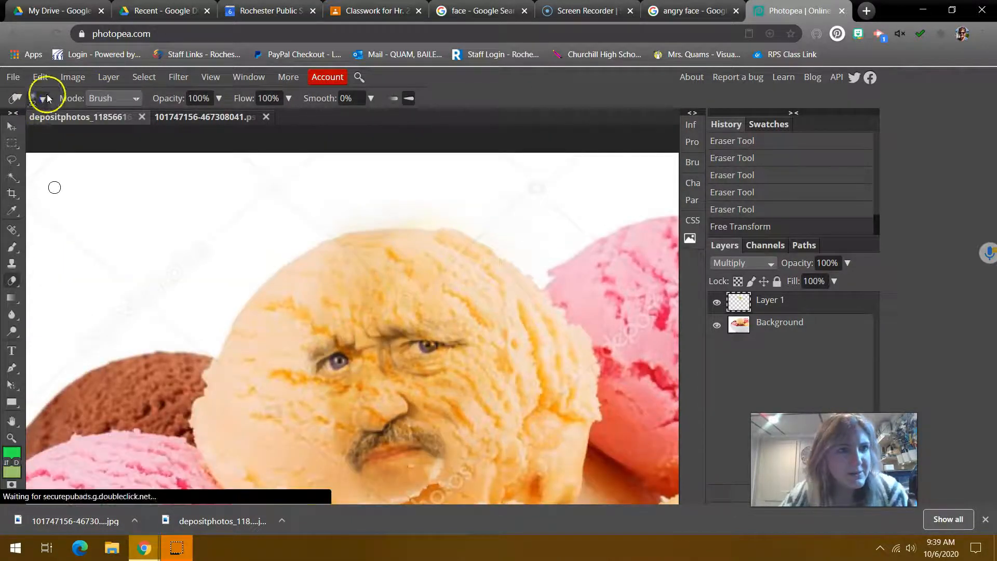
# Erase the faint leftover haze of the face layer above the top of the orange scoop with a larger Eraser brush.
pyautogui.click(43, 99)
pyautogui.moveTo(84, 134); pyautogui.dragTo(112, 134)
pyautogui.moveTo(520, 212)
pyautogui.mouseDown()
pyautogui.moveTo(357, 182)
pyautogui.moveTo(243, 226)
pyautogui.moveTo(343, 183)
pyautogui.moveTo(450, 194)
pyautogui.moveTo(288, 211)
pyautogui.moveTo(238, 236)
pyautogui.mouseUp()
# Change the face layer's blend mode to Normal and lower its opacity to 74%.
pyautogui.click(11, 437)
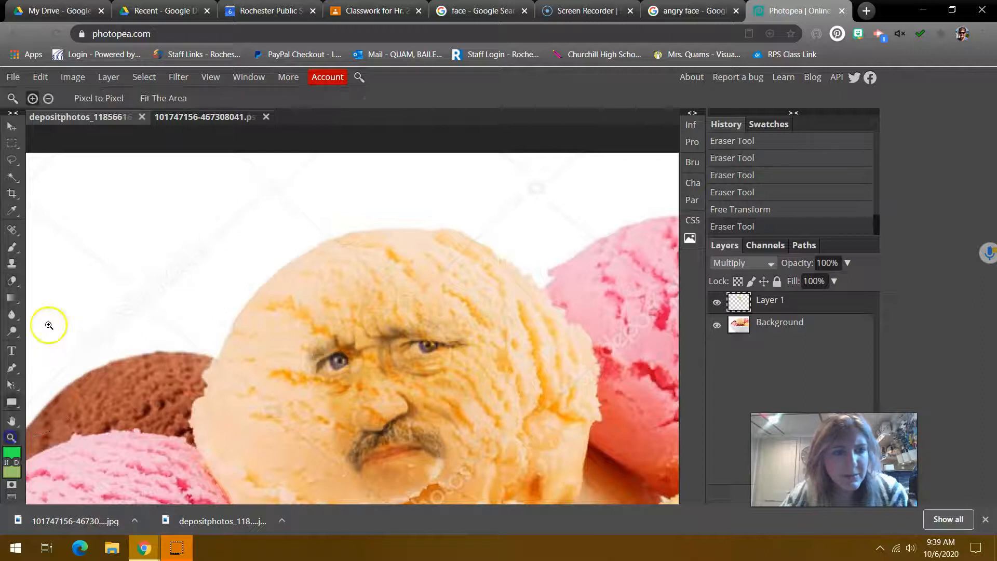
pyautogui.click(48, 99)
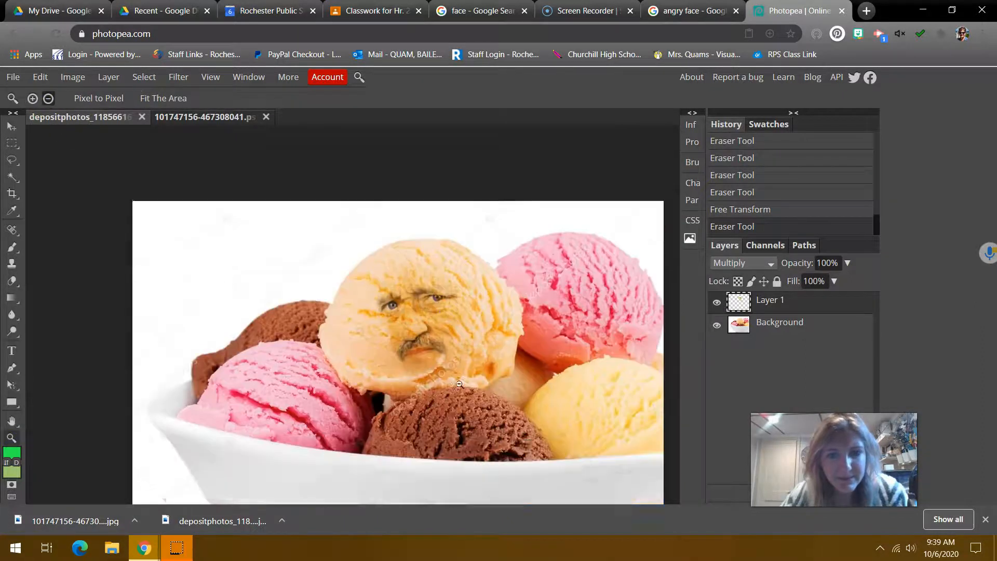
pyautogui.click(459, 384)
pyautogui.click(467, 255)
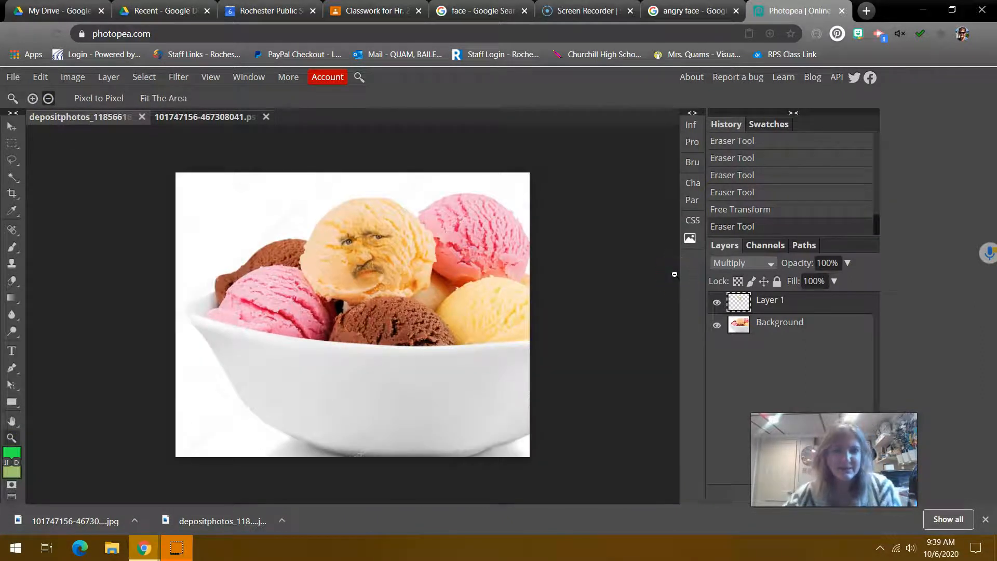
pyautogui.click(748, 263)
pyautogui.click(741, 276)
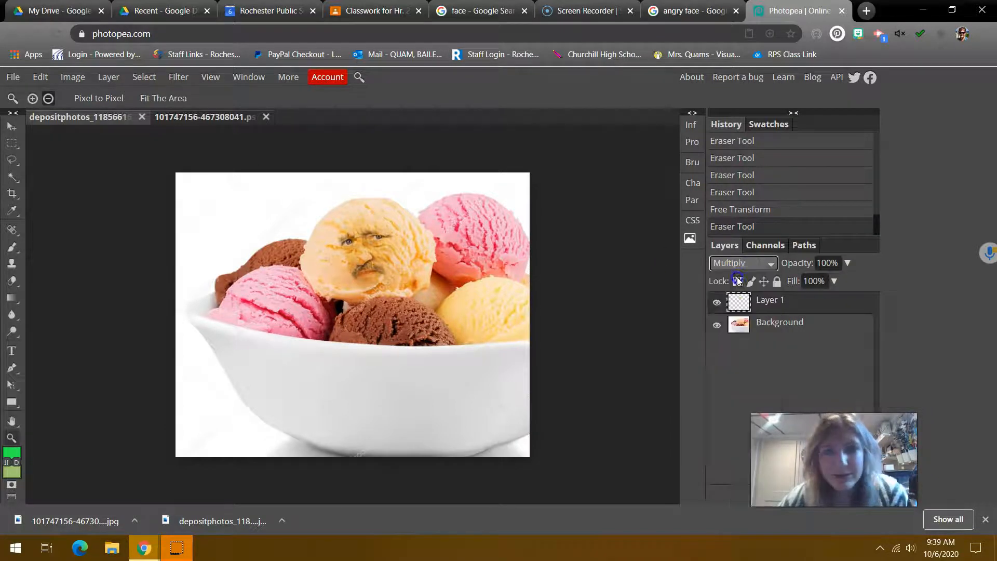
pyautogui.click(847, 263)
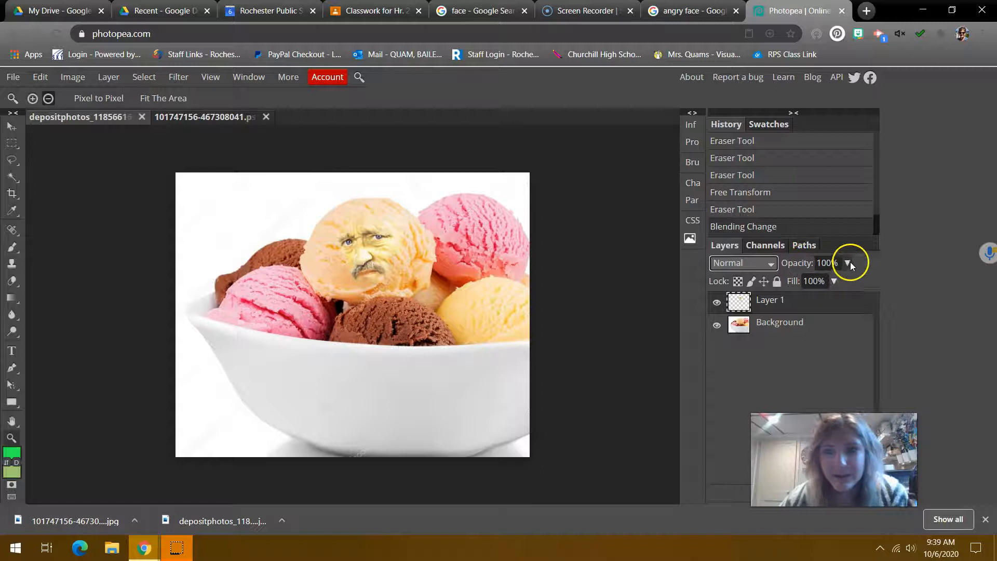
pyautogui.moveTo(852, 282); pyautogui.dragTo(829, 283)
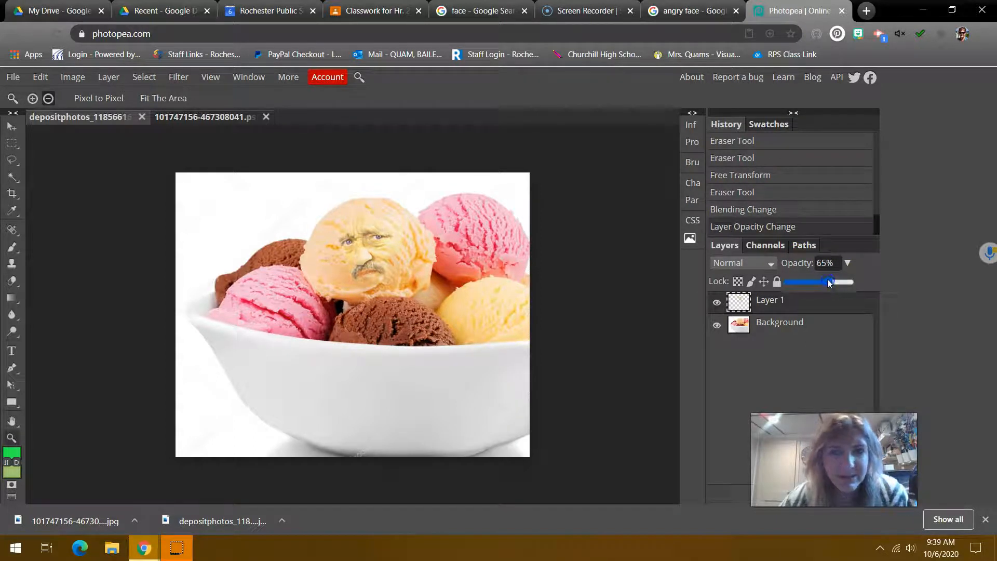
pyautogui.moveTo(828, 283); pyautogui.dragTo(833, 287)
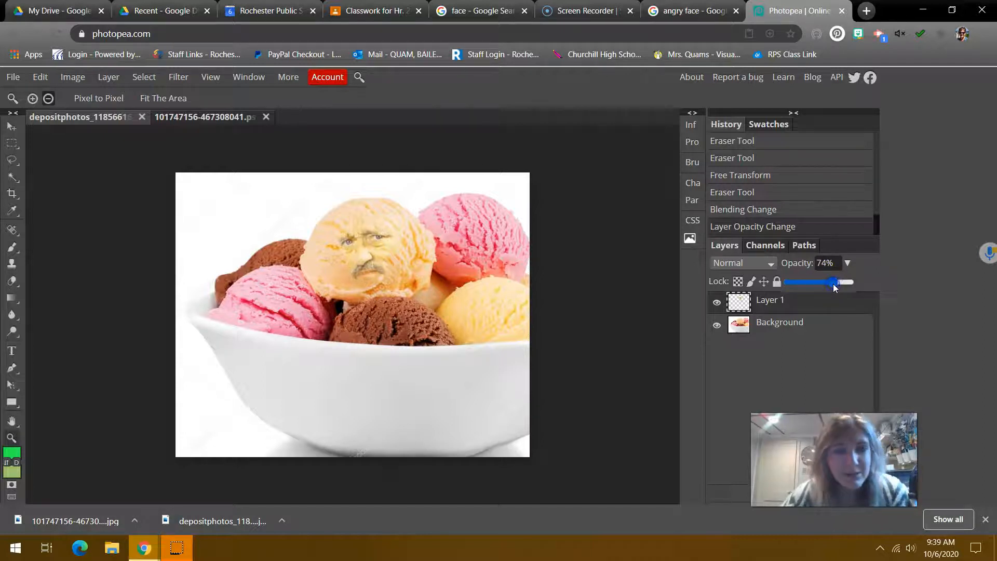
# Shift the face layer's hue to about -13 with a Hue/Saturation adjustment so its color matches the orange scoop.
pyautogui.click(73, 78)
pyautogui.moveTo(78, 97)
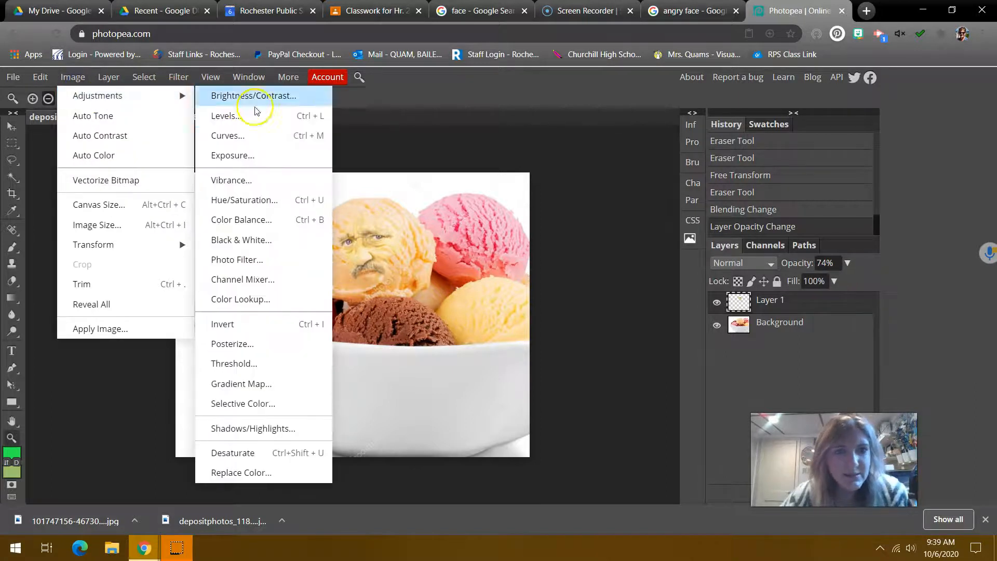
pyautogui.click(247, 199)
pyautogui.moveTo(717, 209); pyautogui.dragTo(716, 210)
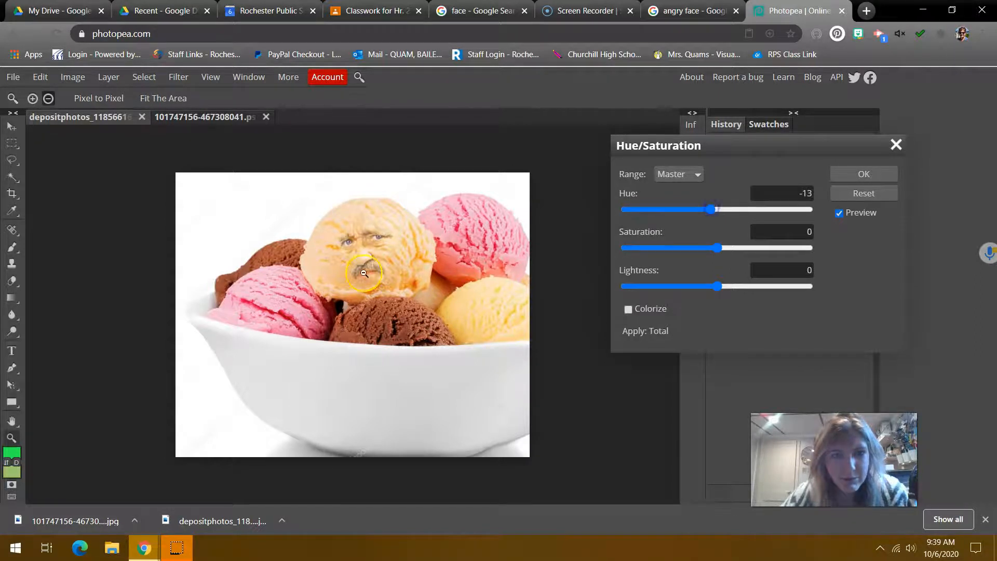
pyautogui.click(863, 175)
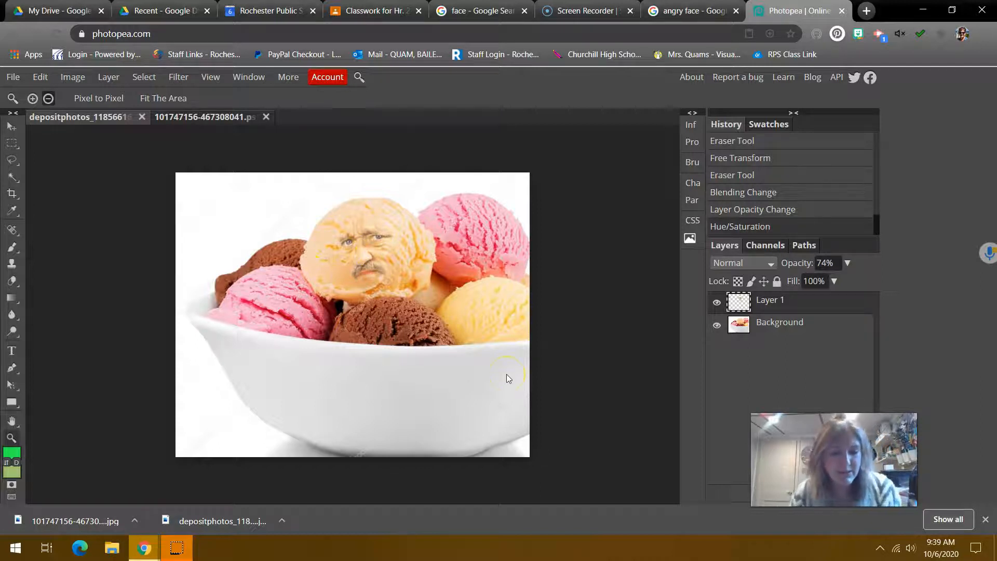
# Rotate the face to about -54.9° with Free Transform and place it at about X 551, Y 206 px on the scoop.
pyautogui.hotkey('ctrl', 't')
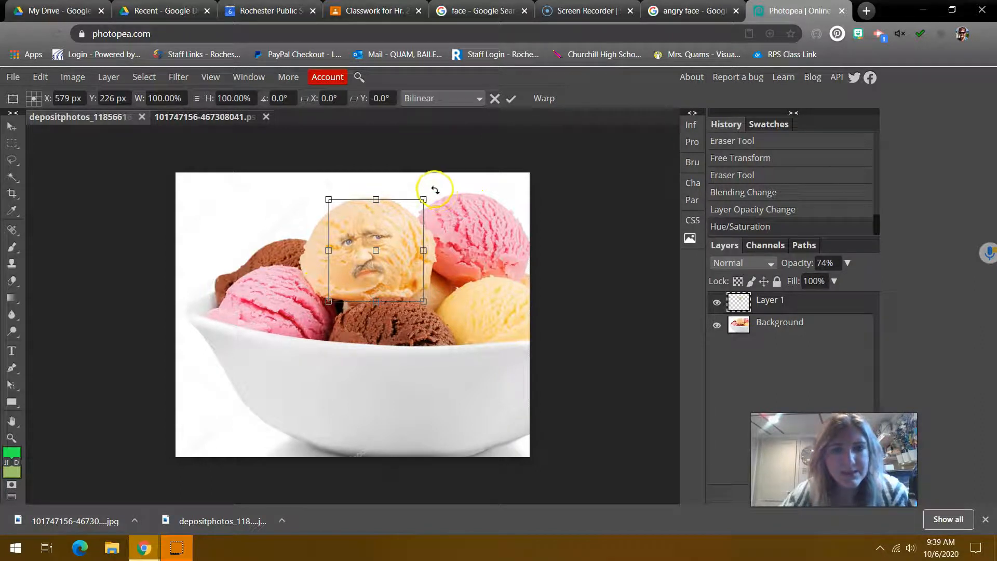
pyautogui.moveTo(439, 184); pyautogui.dragTo(366, 196)
pyautogui.moveTo(405, 258); pyautogui.dragTo(395, 251)
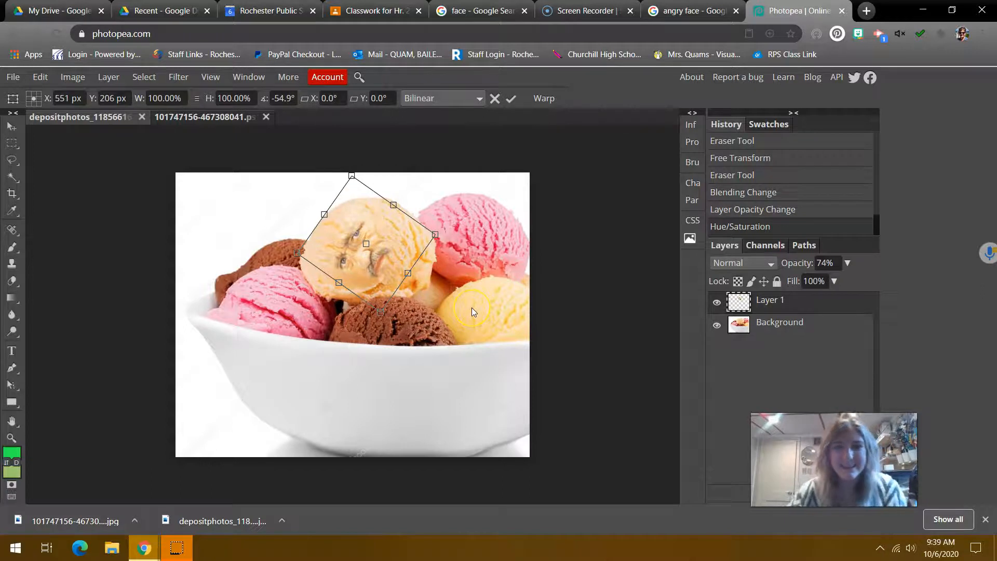
pyautogui.press('z')
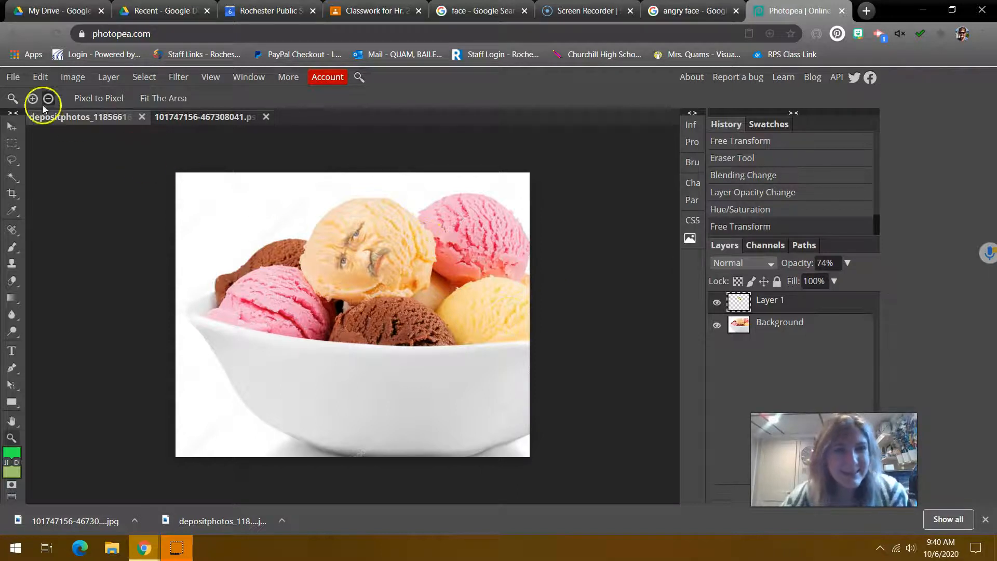
# Save the composite as a PSD and open the downloaded PSD file.
pyautogui.click(15, 77)
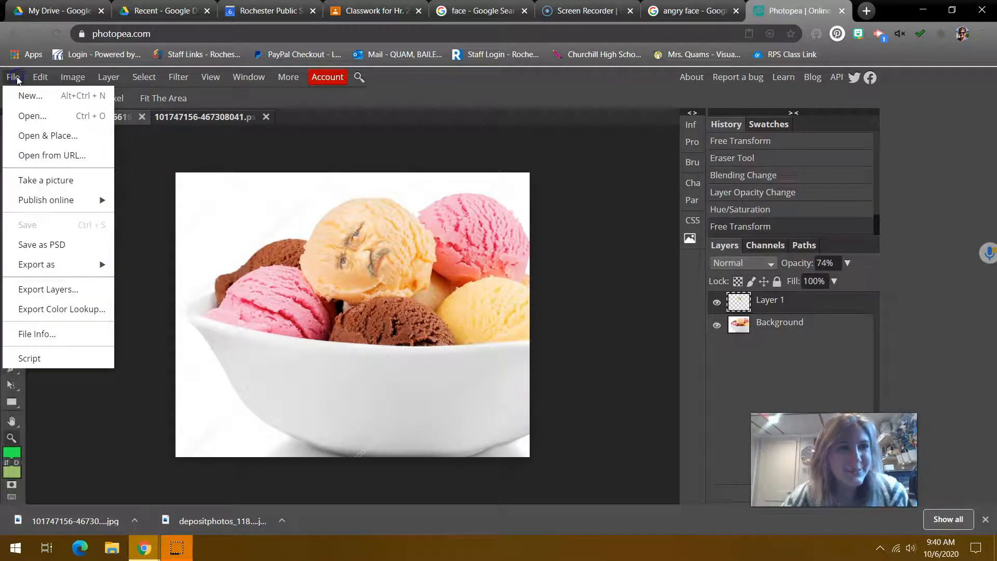
pyautogui.click(58, 246)
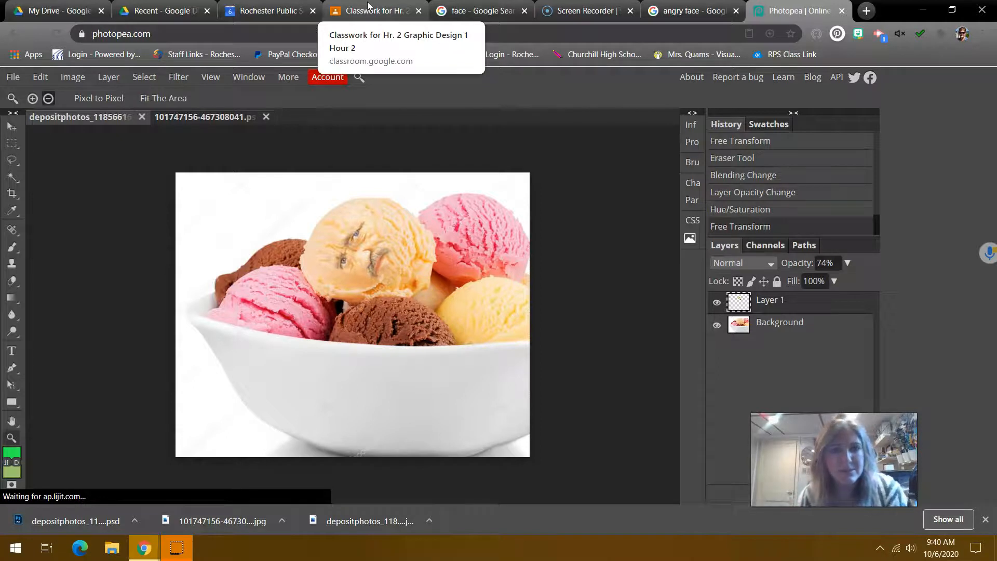
pyautogui.click(81, 524)
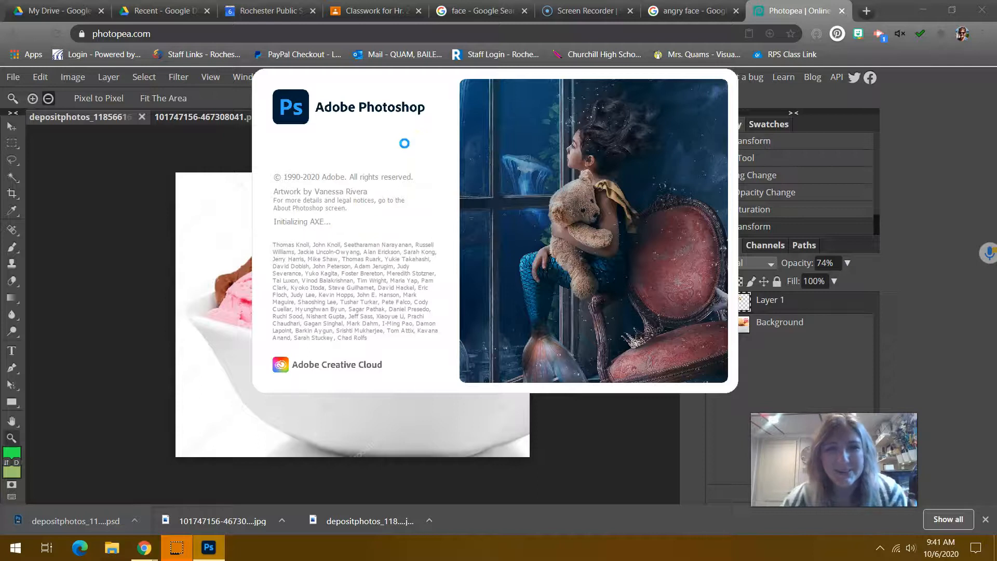
pyautogui.click(115, 332)
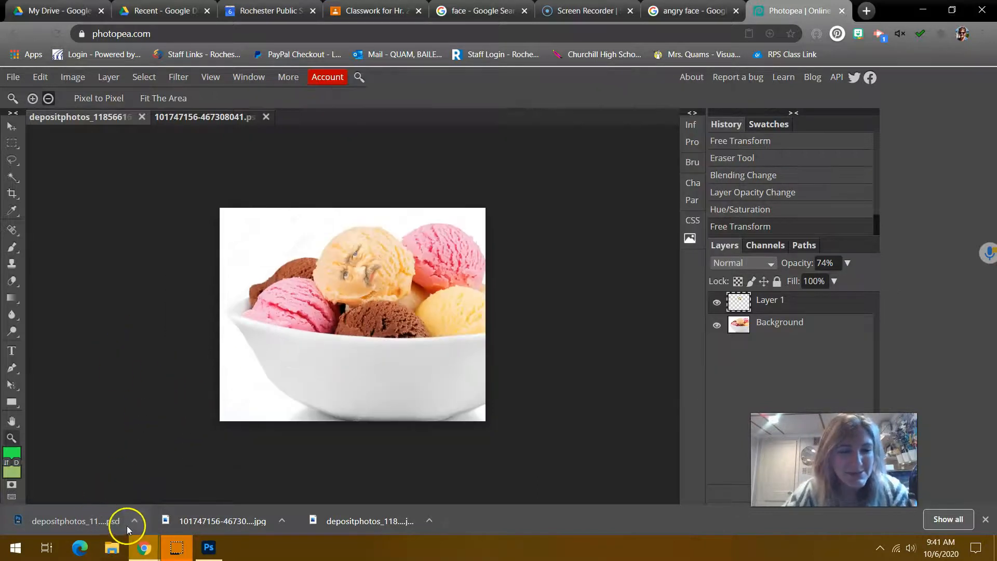